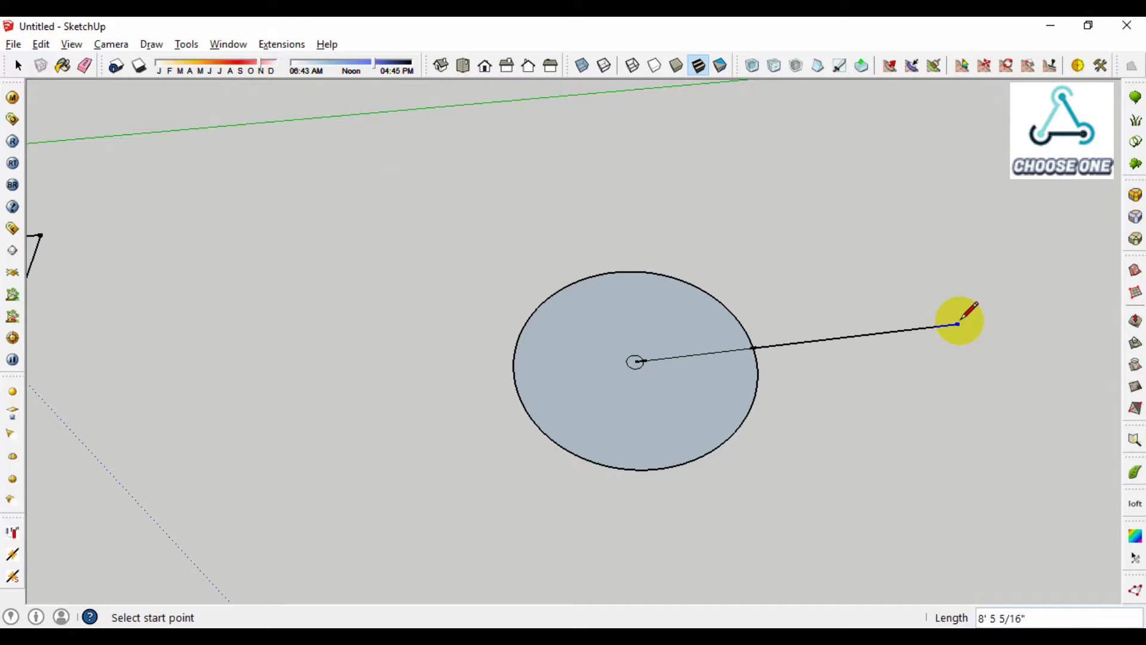
- Erase the part of the radial line that extends outside the large circle
{"action": "key", "text": "e"}
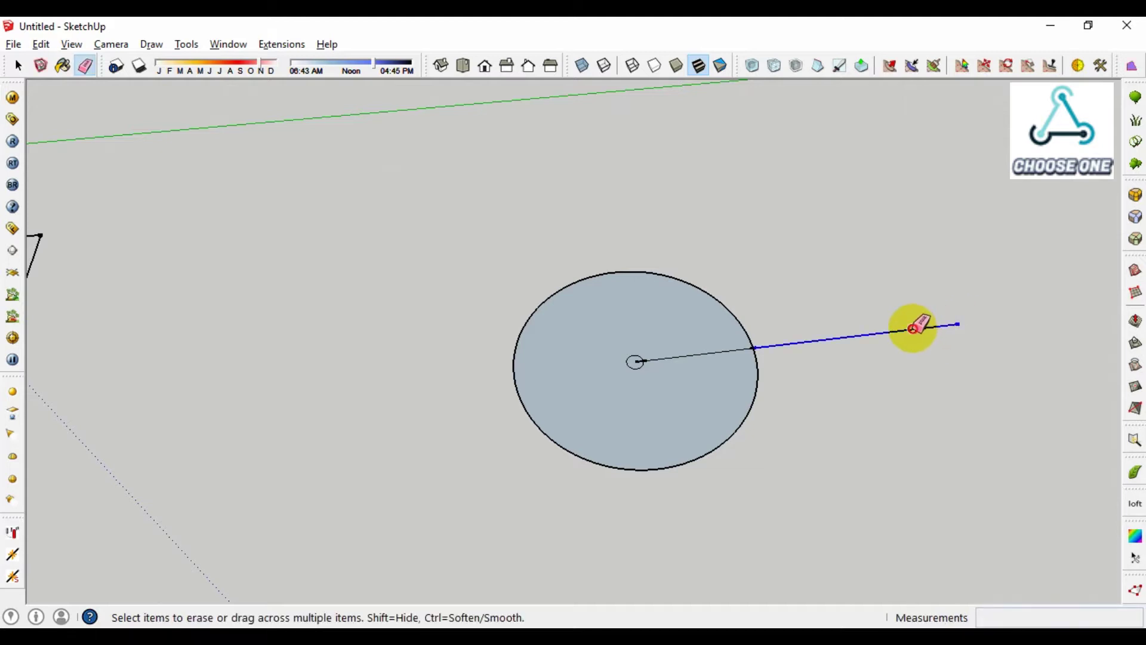
{"action": "left_click", "coordinate": [916, 328]}
{"action": "key", "text": "space"}
- Try to rotate-copy the radial line about the circle's centre by 30 degrees
{"action": "scroll", "coordinate": [669, 371], "scroll_direction": "up", "scroll_amount": 3}
{"action": "scroll", "coordinate": [633, 371], "scroll_direction": "up", "scroll_amount": 3}
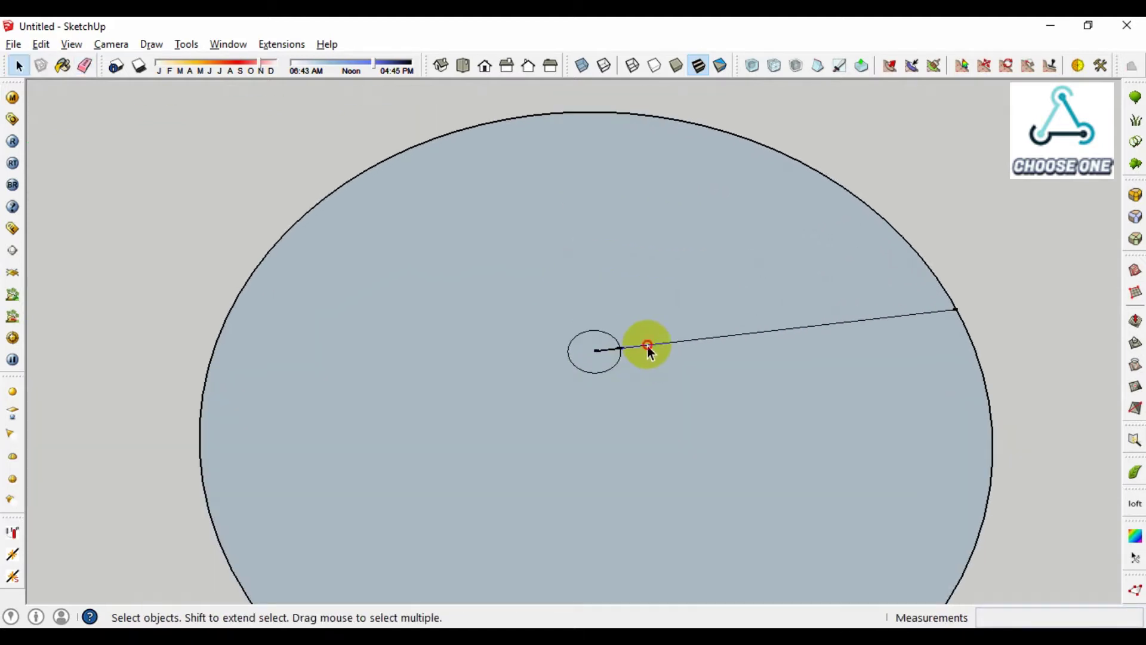
{"action": "key", "text": "q"}
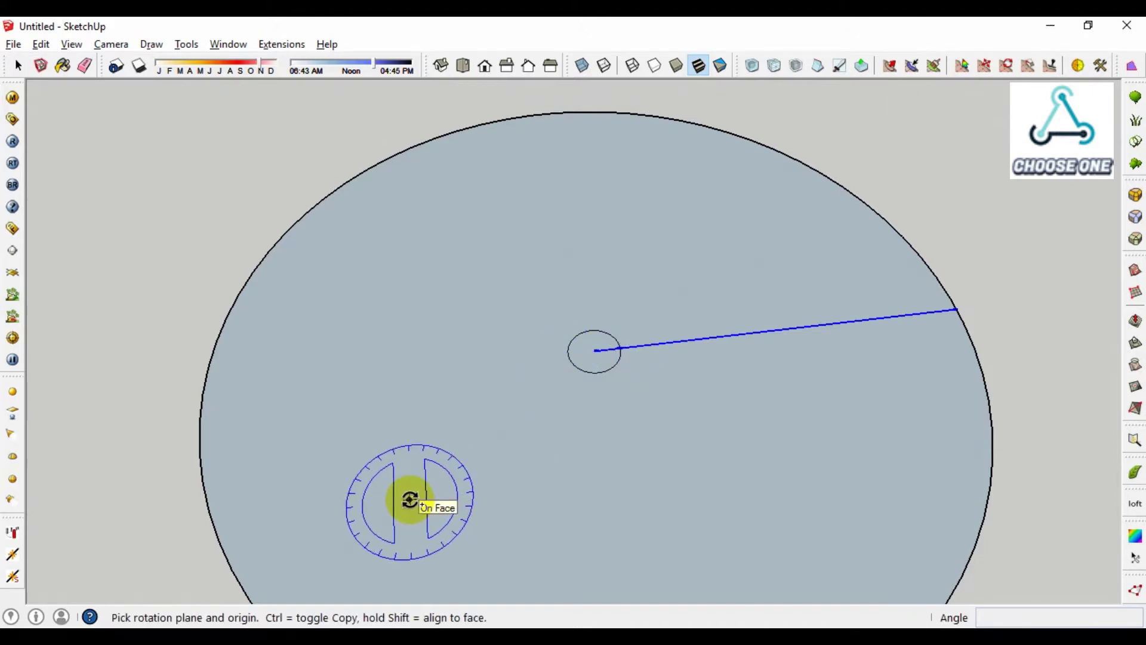
{"action": "left_click", "coordinate": [594, 351]}
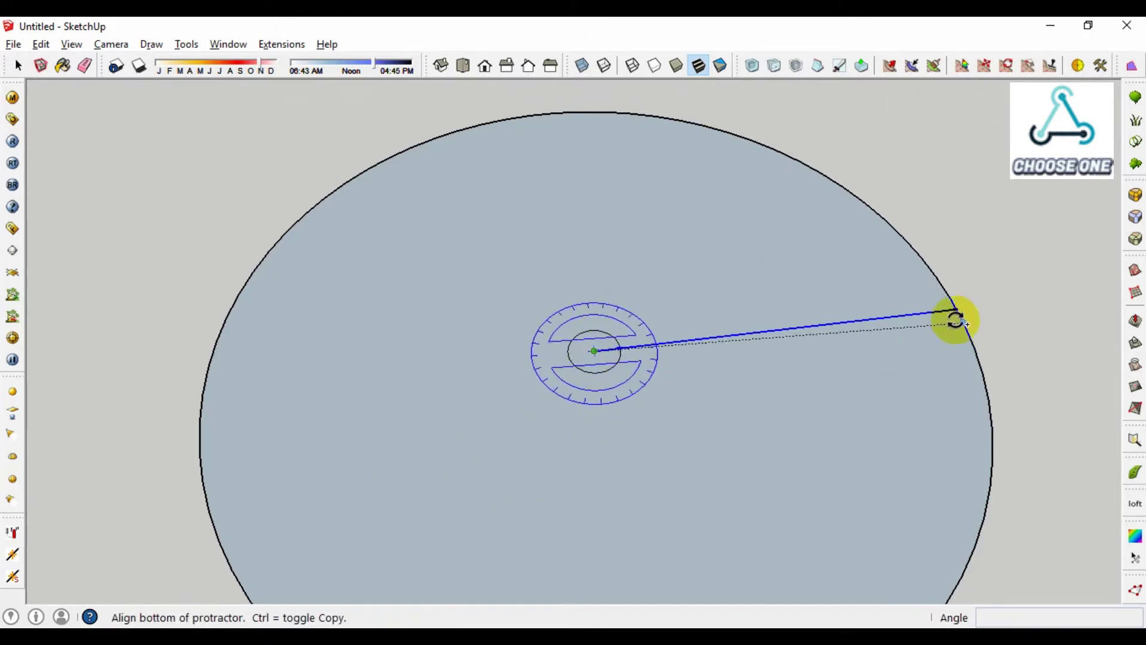
{"action": "left_click", "coordinate": [956, 311]}
{"action": "scroll", "coordinate": [976, 414], "scroll_direction": "down", "scroll_amount": 2}
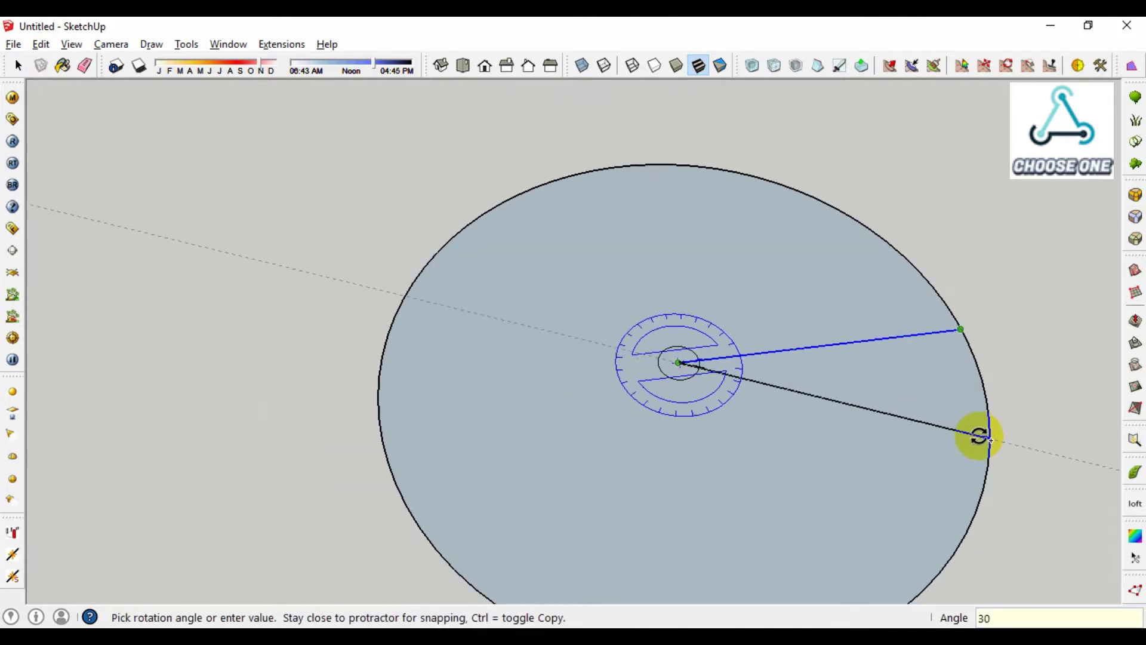
{"action": "left_click", "coordinate": [979, 435]}
{"action": "key", "text": "space"}
{"action": "middle_click_drag", "start_coordinate": [954, 430], "coordinate": [572, 460]}
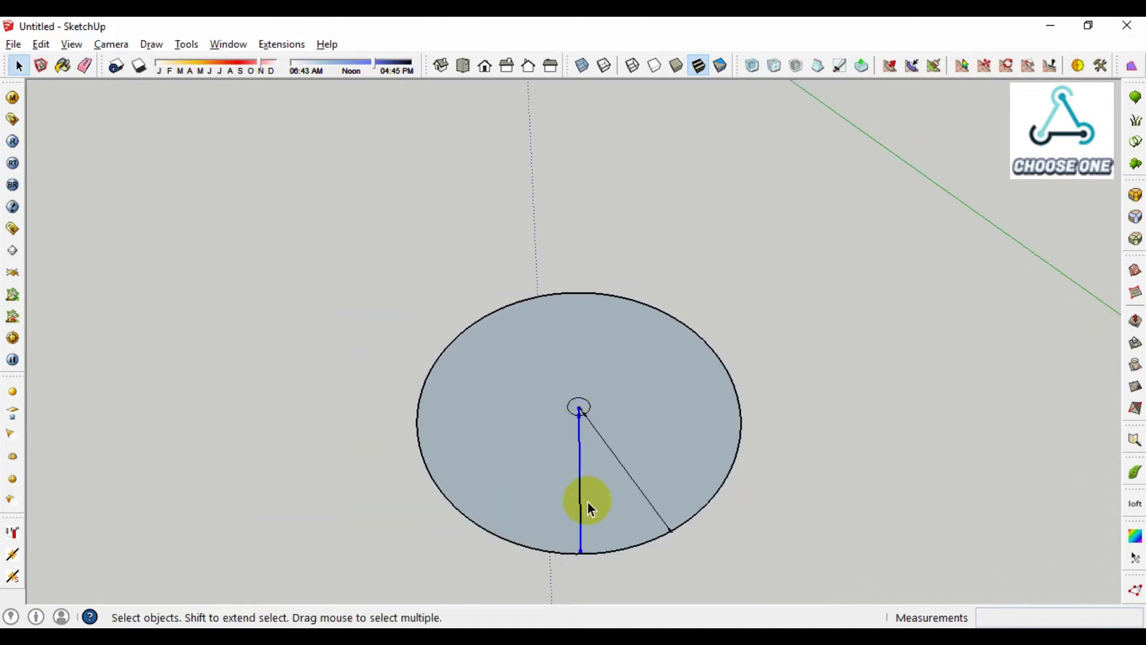
{"action": "middle_click_drag", "start_coordinate": [589, 504], "coordinate": [660, 404]}
- Rotate-copy the radial line about the circle's centre by 25 degrees
{"action": "scroll", "coordinate": [653, 357], "scroll_direction": "up", "scroll_amount": 2}
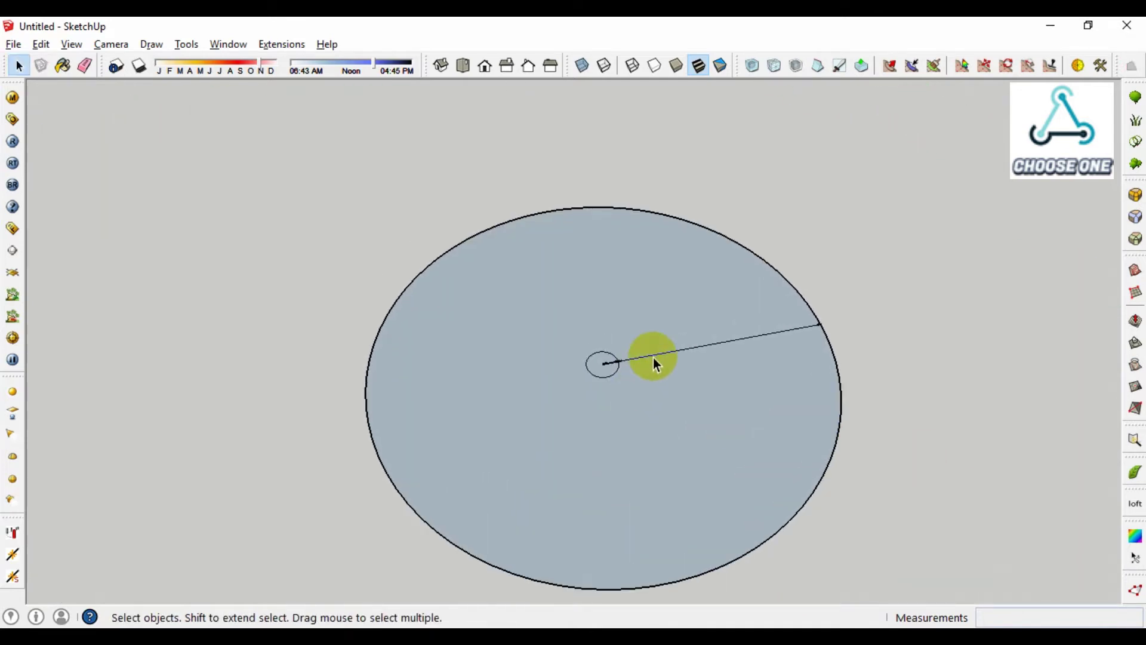
{"action": "left_click", "coordinate": [654, 356]}
{"action": "scroll", "coordinate": [613, 368], "scroll_direction": "up", "scroll_amount": 2}
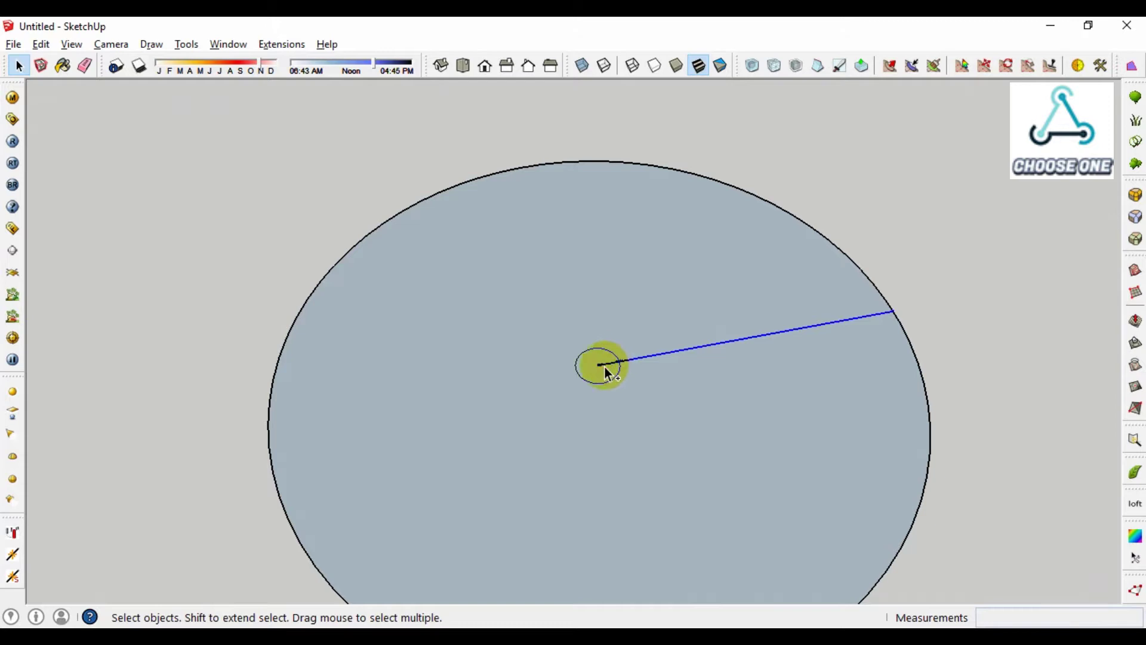
{"action": "key", "text": "q"}
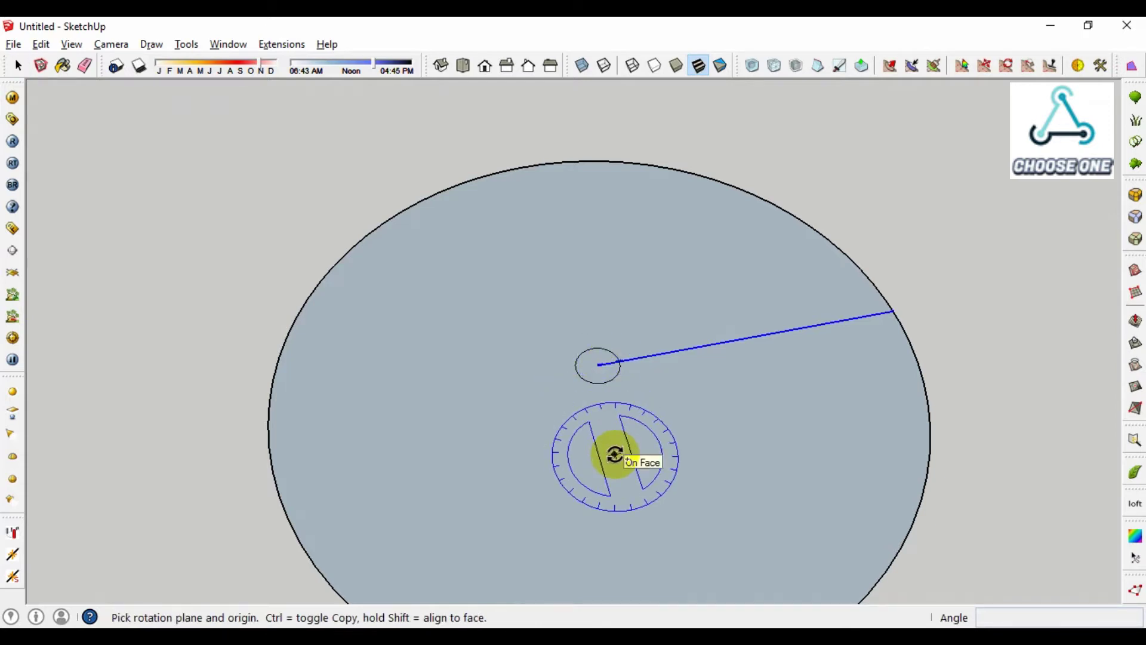
{"action": "left_click", "coordinate": [598, 364]}
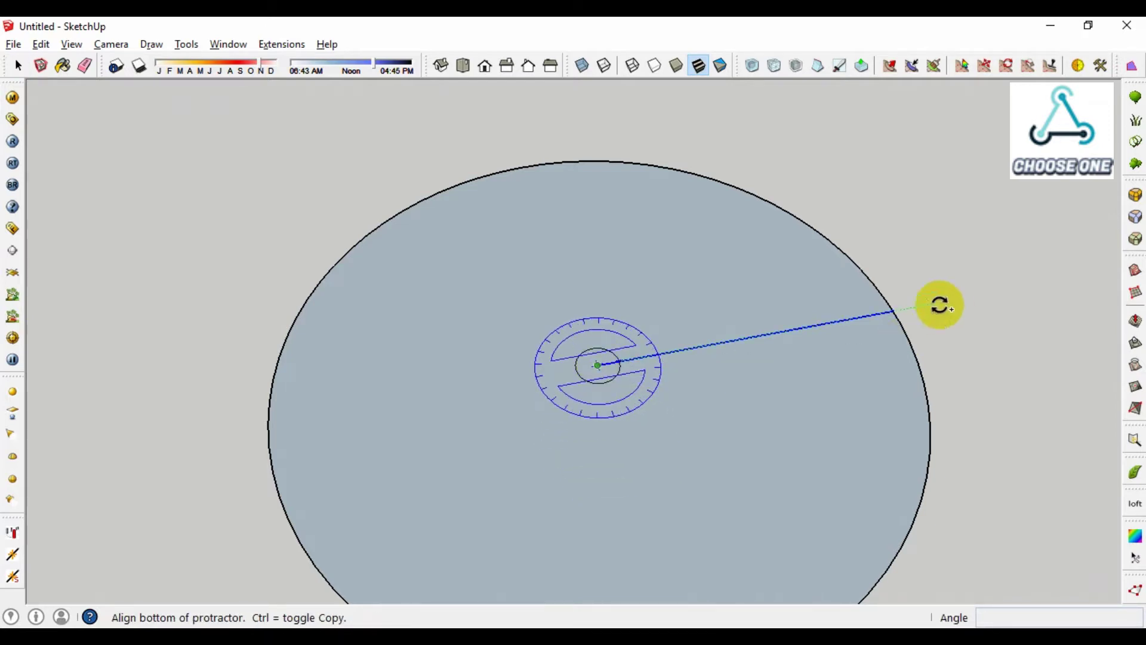
{"action": "left_click", "coordinate": [893, 311]}
{"action": "type", "text": "2"}
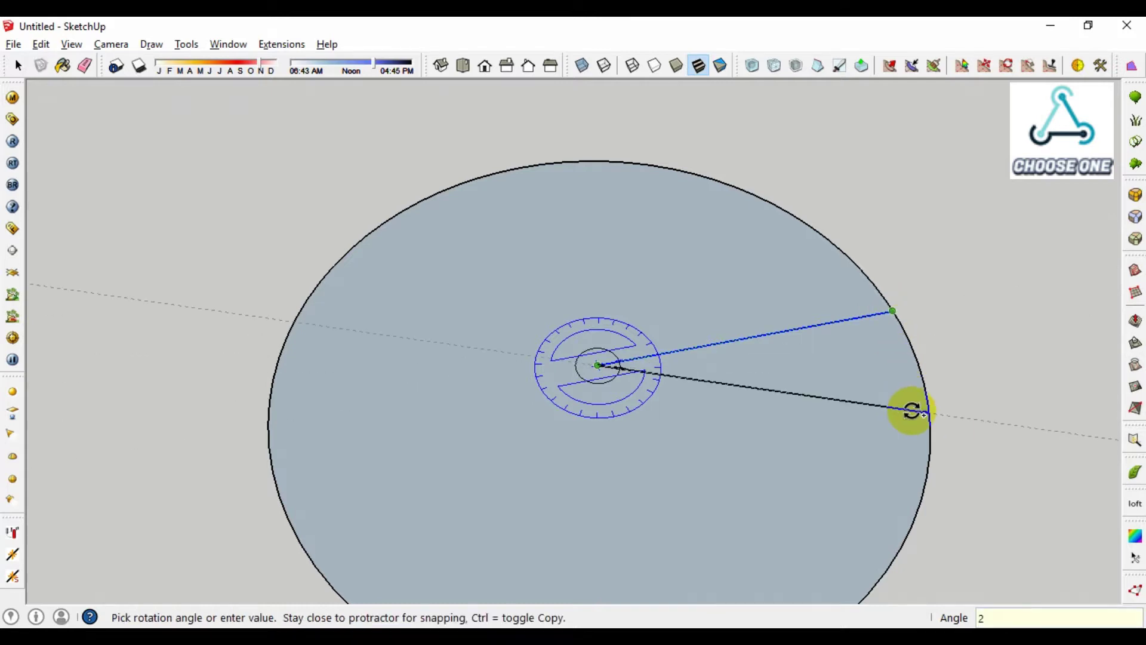
{"action": "type", "text": "5"}
{"action": "key", "text": "Return"}
{"action": "key", "text": "space"}
- Try to draw a line from the rotated line's outer end to the large circle's edge
{"action": "left_click", "coordinate": [869, 367]}
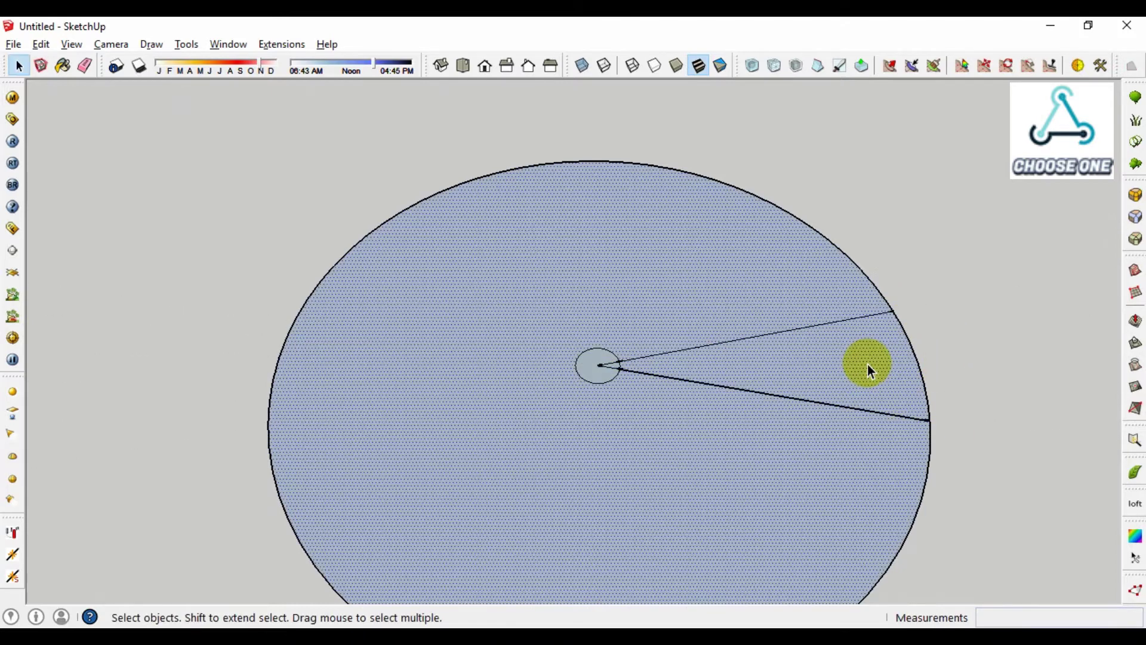
{"action": "scroll", "coordinate": [930, 417], "scroll_direction": "up", "scroll_amount": 6}
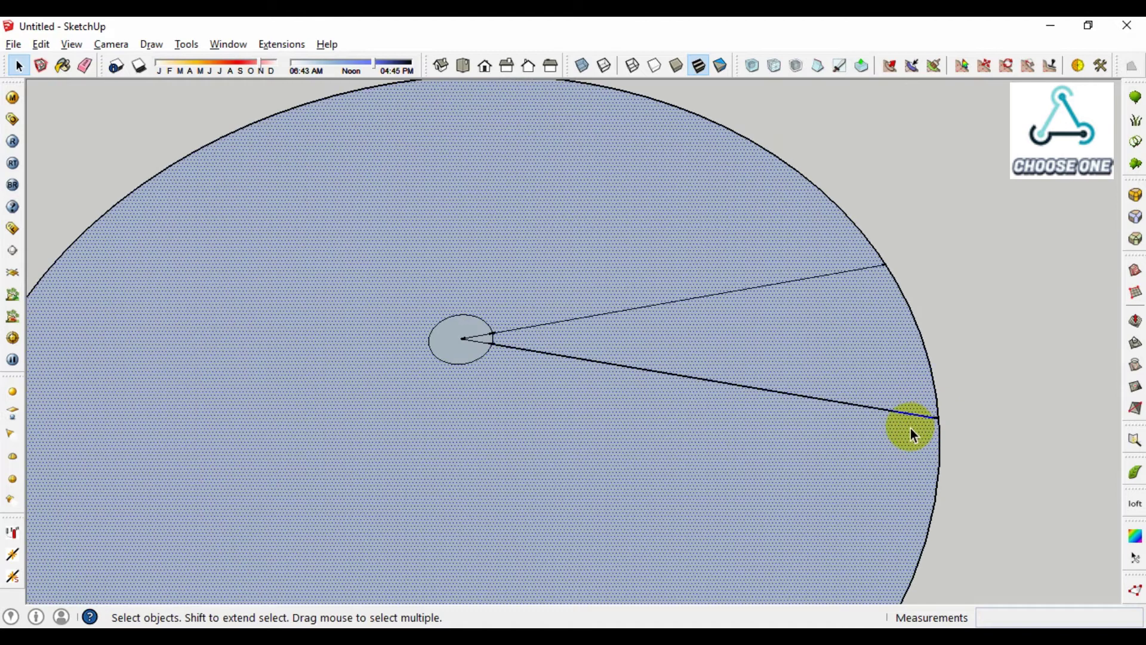
{"action": "middle_click_drag", "start_coordinate": [944, 420], "coordinate": [597, 495], "text": "shift"}
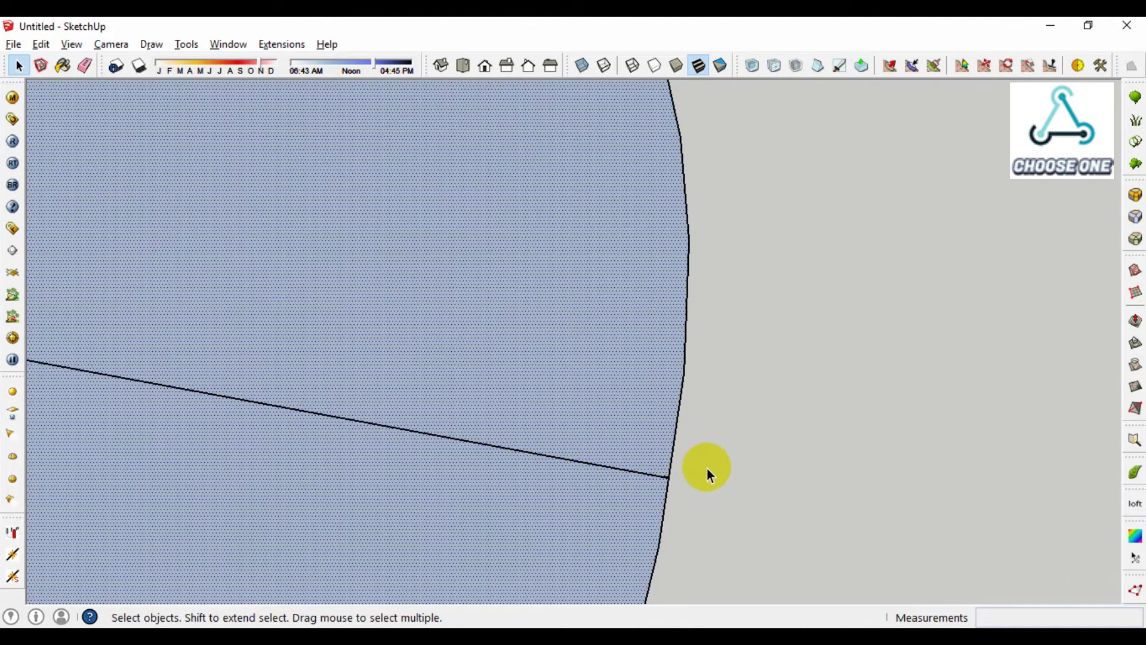
{"action": "scroll", "coordinate": [657, 482], "scroll_direction": "up", "scroll_amount": 5}
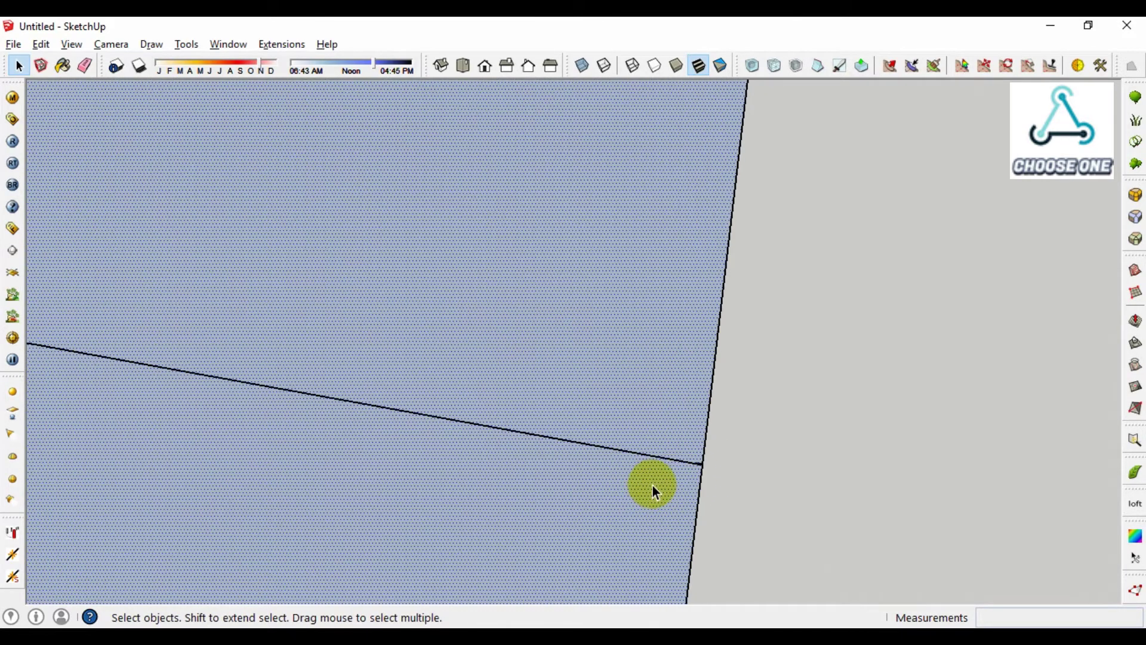
{"action": "scroll", "coordinate": [711, 463], "scroll_direction": "up", "scroll_amount": 5}
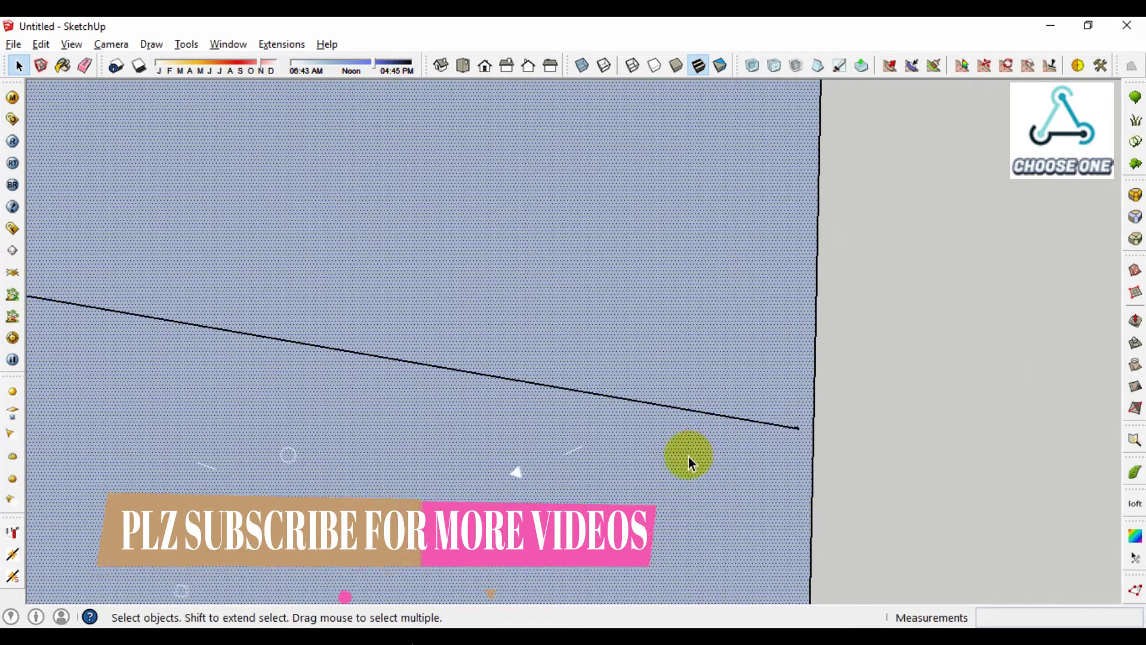
{"action": "key", "text": "l"}
{"action": "left_click", "coordinate": [807, 428]}
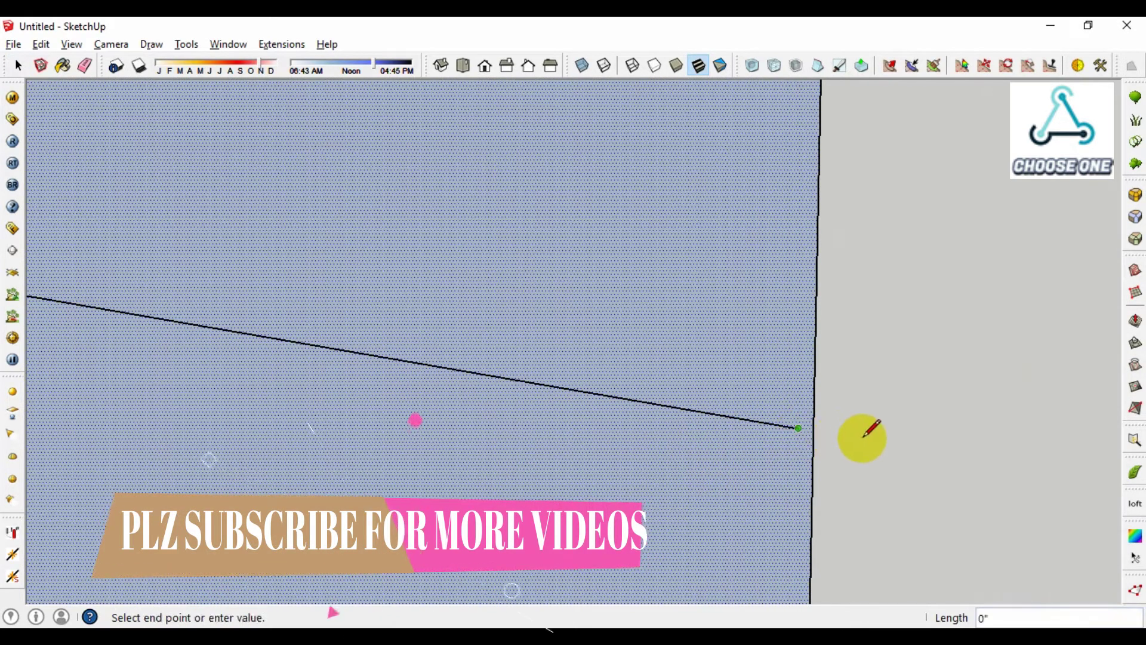
{"action": "key", "text": "space"}
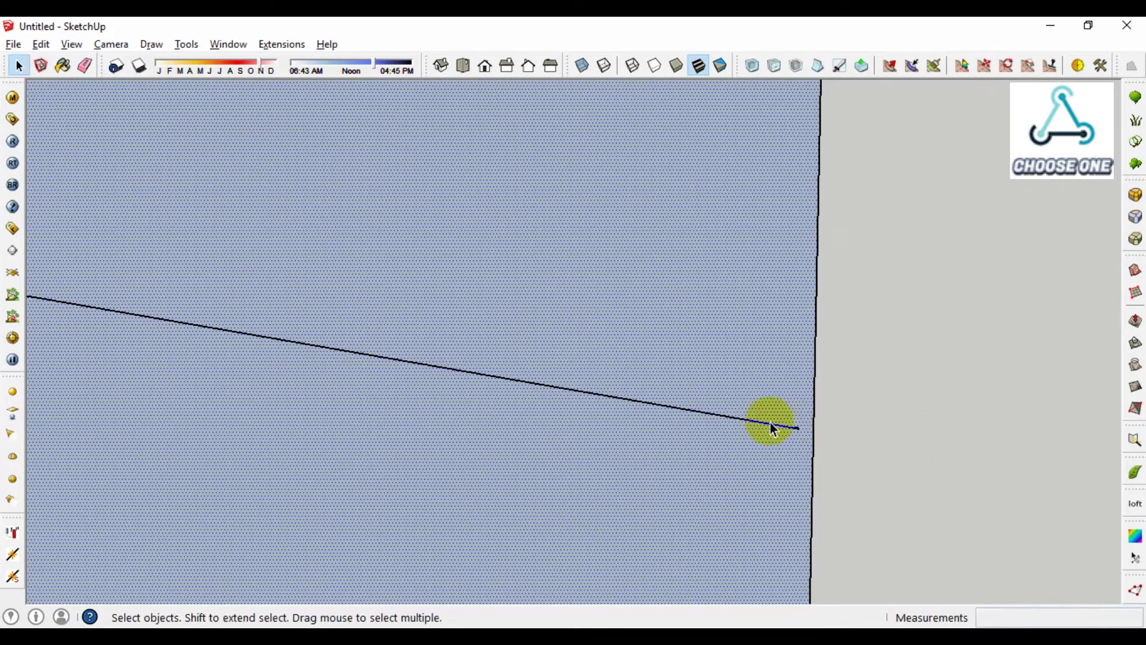
- Copy the rotated line outward along its own direction past the large circle's edge and erase the overhang
{"action": "left_click", "coordinate": [759, 424]}
{"action": "key", "text": "m"}
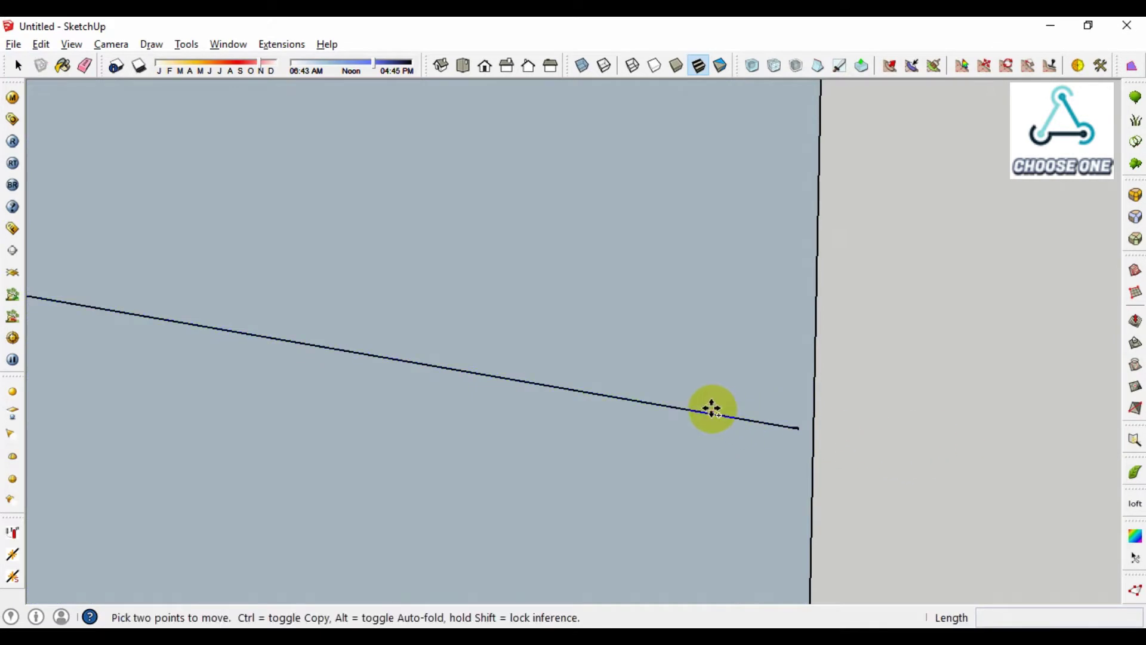
{"action": "key", "text": "ctrl"}
{"action": "left_click", "coordinate": [713, 410]}
{"action": "left_click", "coordinate": [800, 426]}
{"action": "key", "text": "space"}
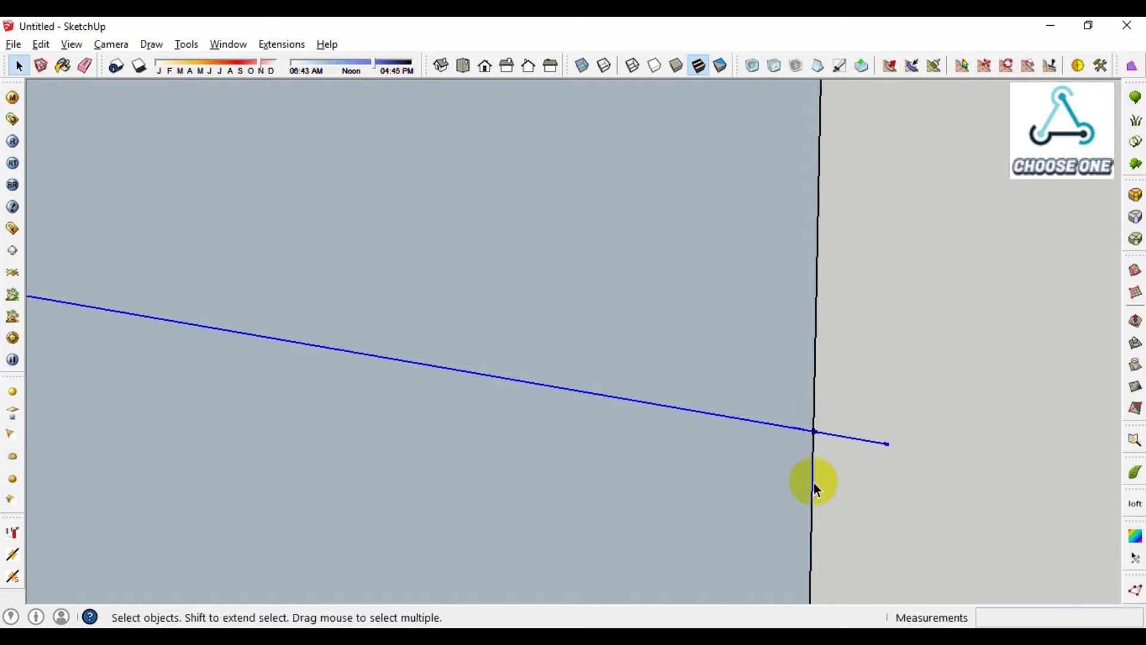
{"action": "key", "text": "e"}
{"action": "left_click", "coordinate": [852, 437]}
{"action": "key", "text": "space"}
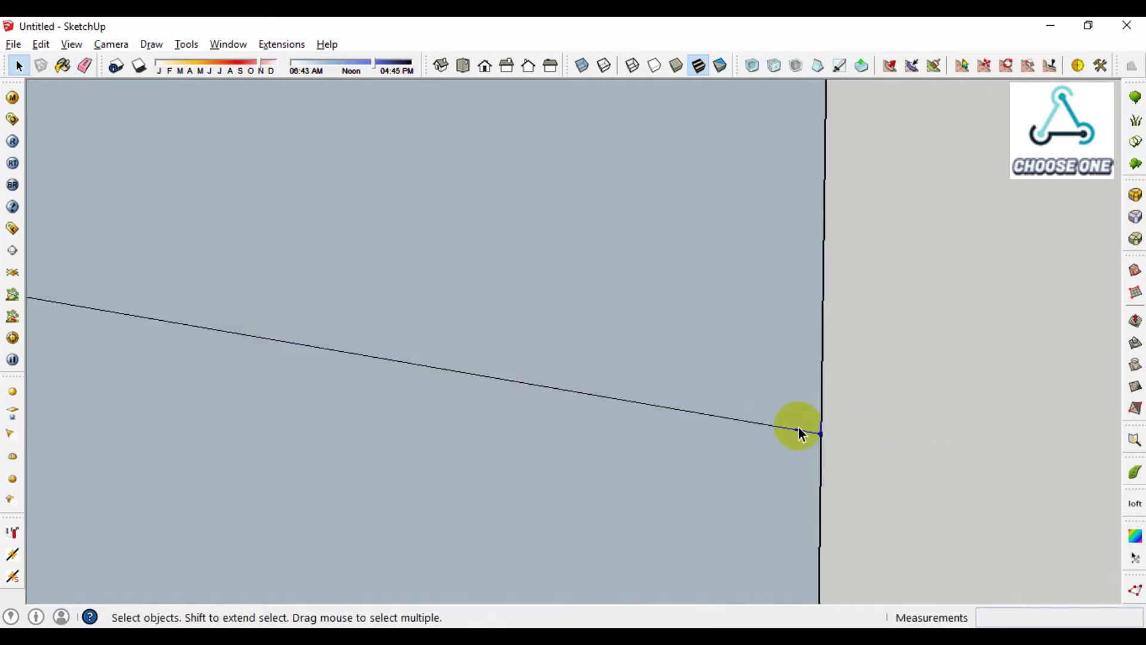
- Copy the wedge face between the two radial lines 10' away from the circle along the green axis
{"action": "mouse_move", "coordinate": [800, 433]}
{"action": "middle_mouse_down"}
{"action": "mouse_move", "coordinate": [788, 473]}
{"action": "mouse_move", "coordinate": [768, 476]}
{"action": "mouse_move", "coordinate": [757, 517]}
{"action": "mouse_move", "coordinate": [705, 364]}
{"action": "mouse_move", "coordinate": [711, 507]}
{"action": "mouse_move", "coordinate": [694, 553]}
{"action": "middle_mouse_up"}
{"action": "left_click", "coordinate": [704, 358]}
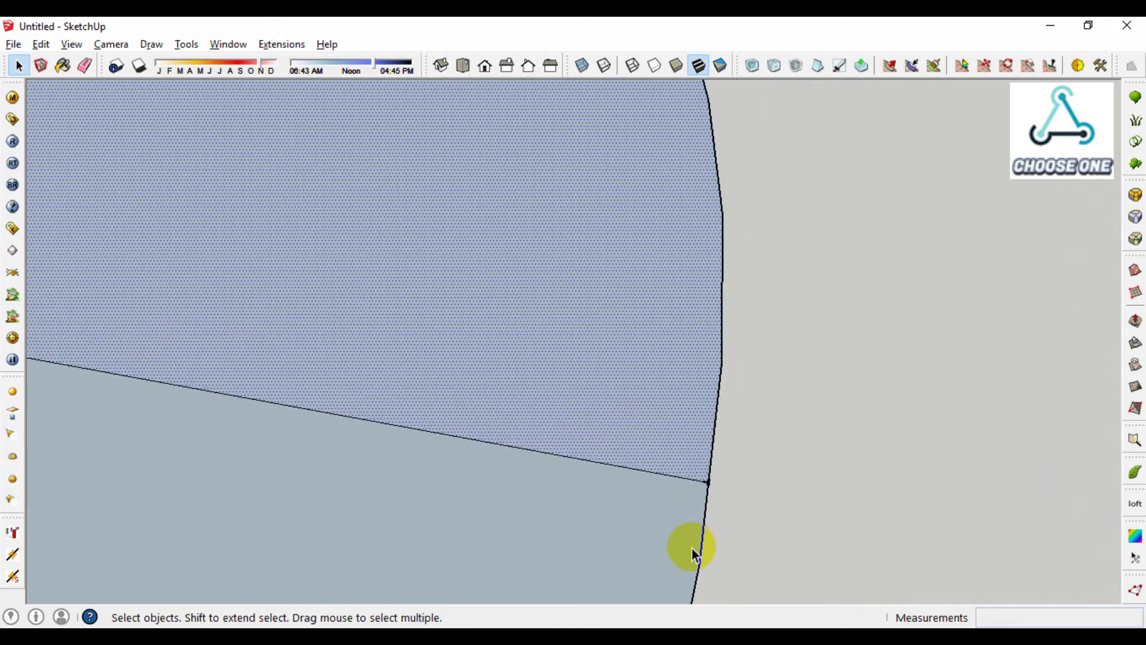
{"action": "scroll", "coordinate": [692, 548], "scroll_direction": "down", "scroll_amount": 10}
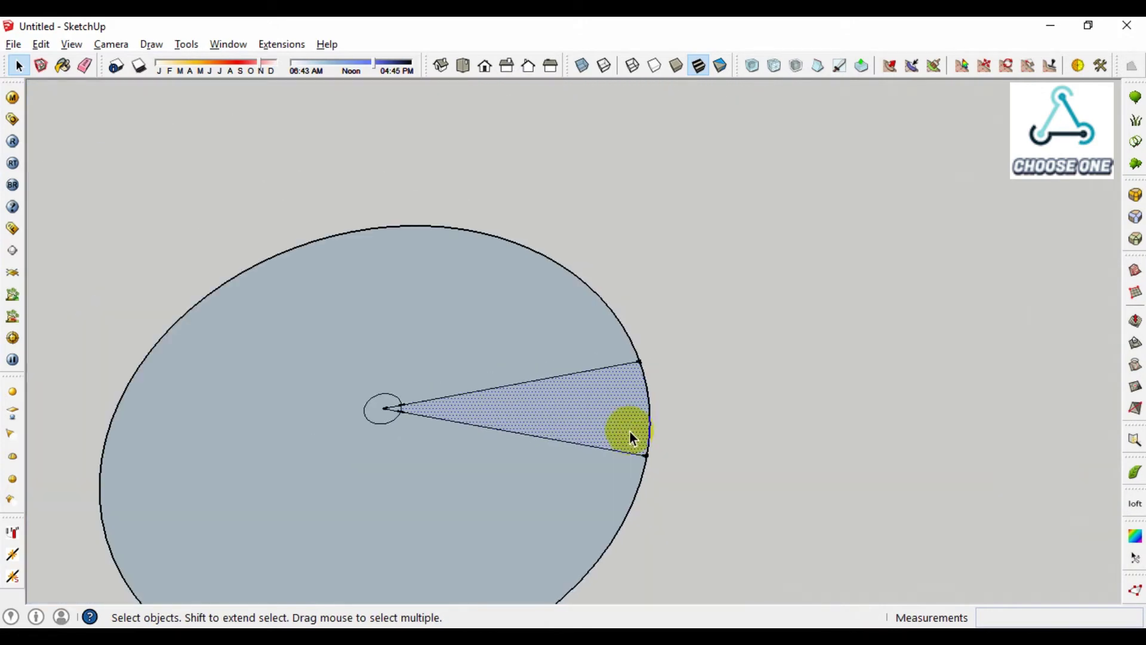
{"action": "middle_click_drag", "start_coordinate": [621, 426], "coordinate": [563, 430]}
{"action": "key", "text": "m"}
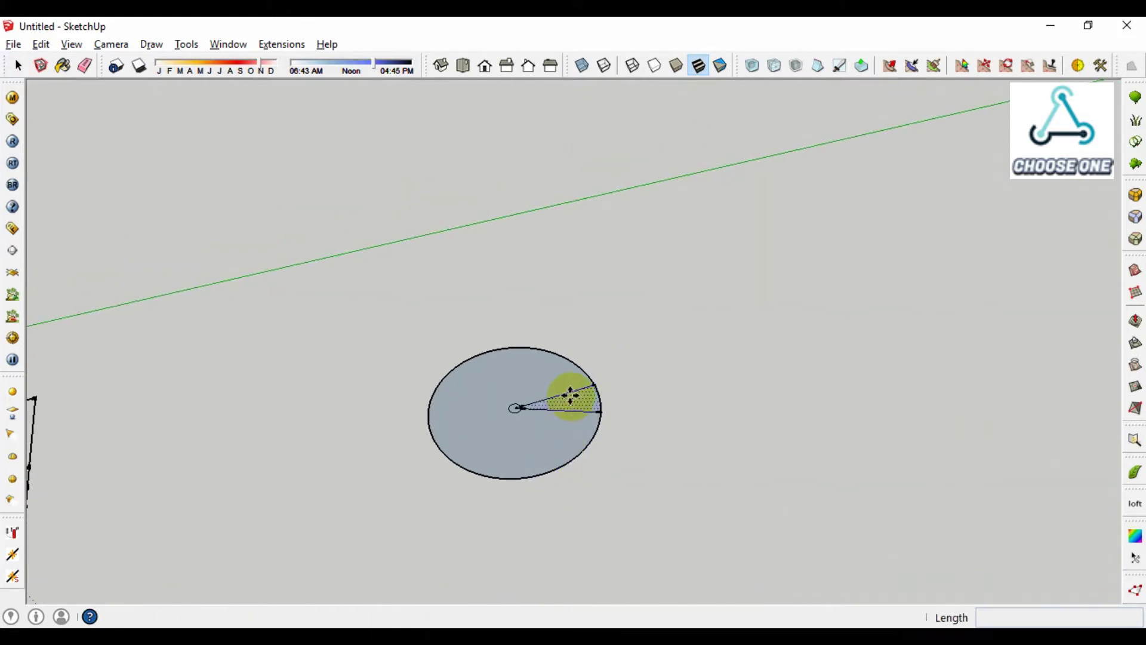
{"action": "key", "text": "ctrl"}
{"action": "left_click", "coordinate": [571, 391]}
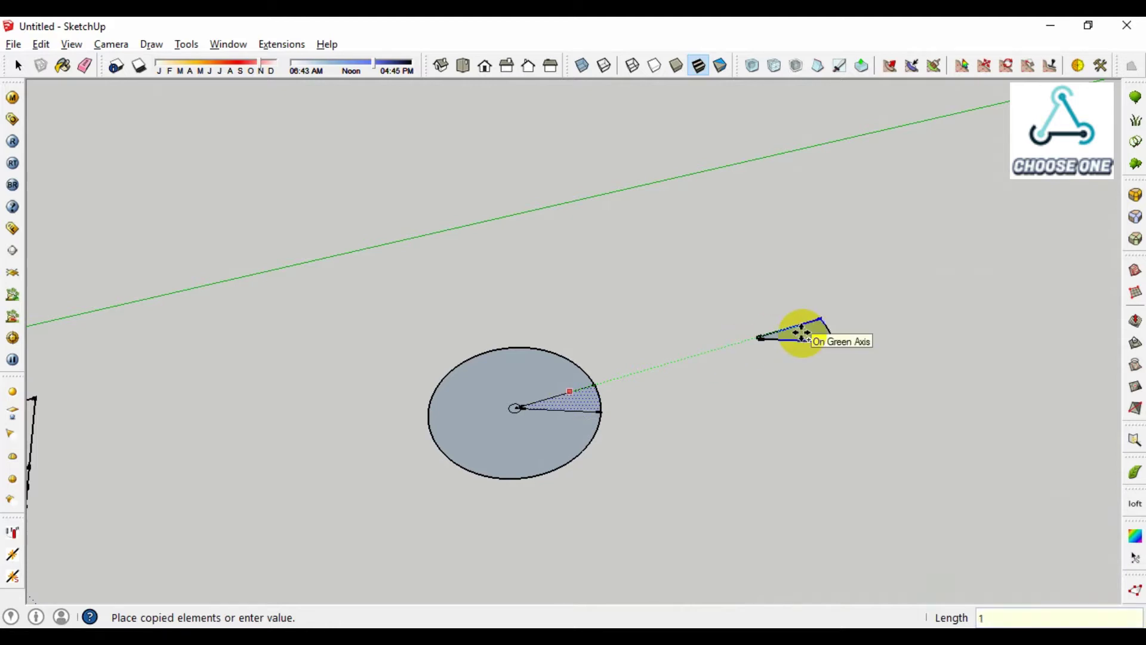
{"action": "type", "text": "10'"}
{"action": "key", "text": "Return"}
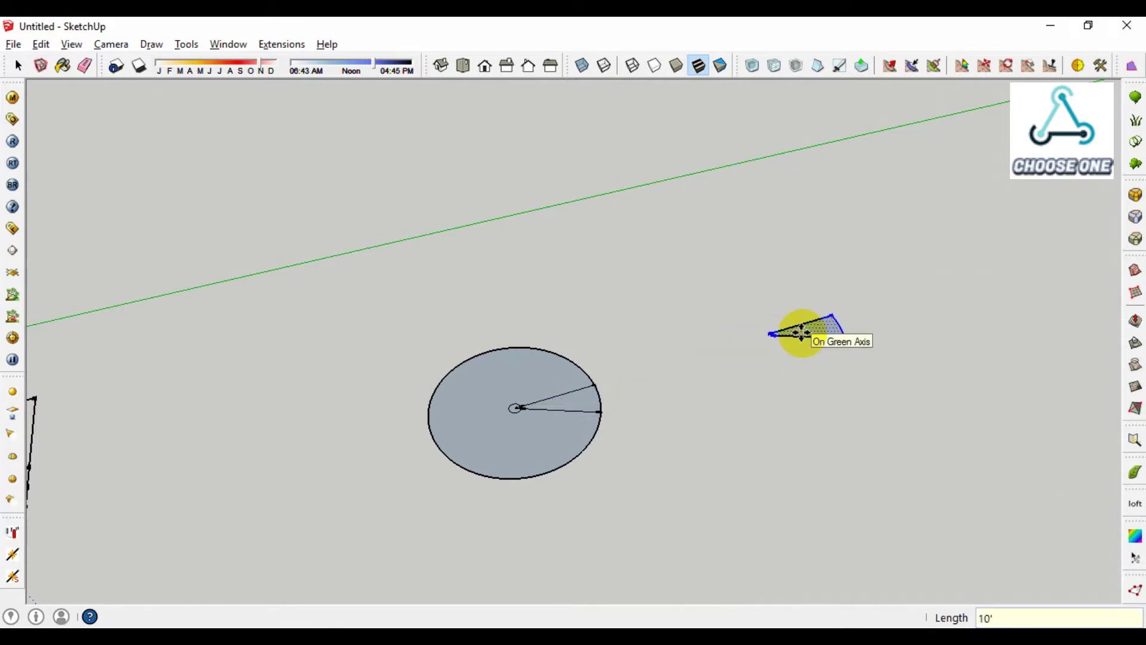
- Make the copied wedge a component named "spiral-tree"
{"action": "key", "text": "g"}
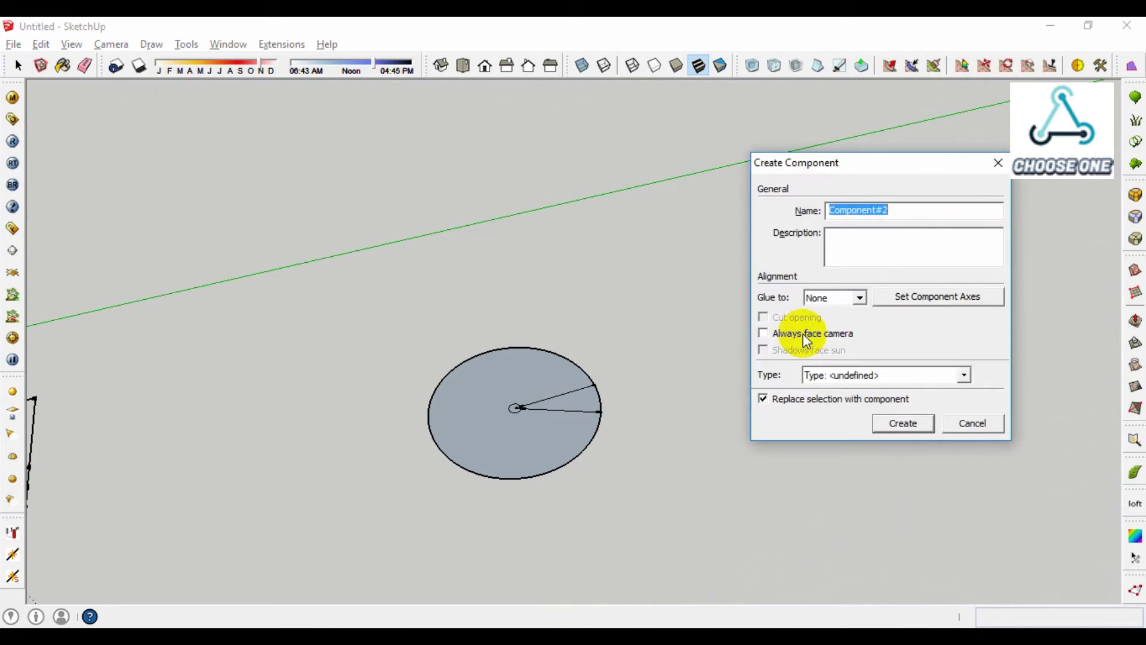
{"action": "type", "text": "spiral-tree"}
{"action": "key", "text": "Return"}
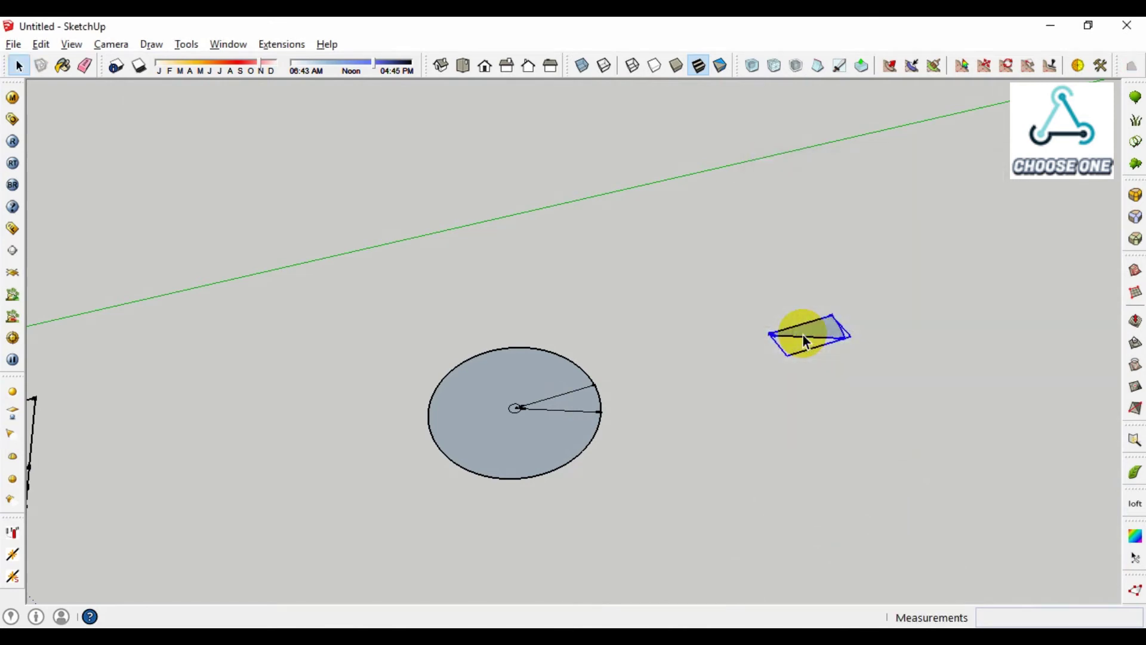
- Move the wedge component back along the green axis onto the original wedge in the circle
{"action": "key", "text": "m"}
{"action": "left_click", "coordinate": [863, 392]}
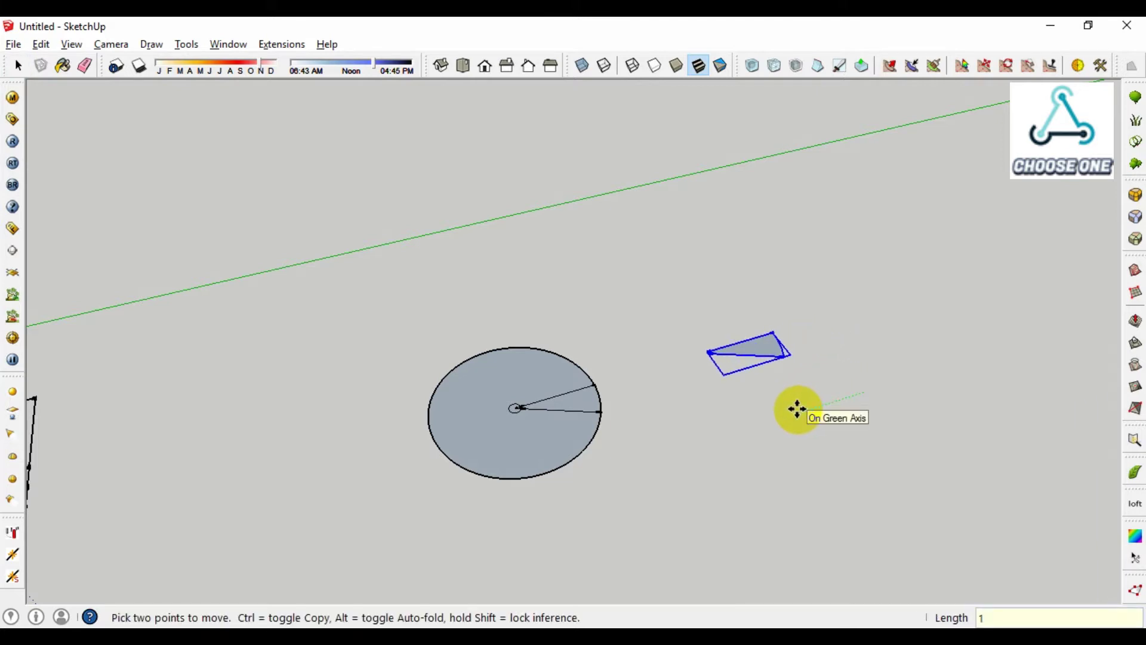
{"action": "key", "text": "Escape"}
{"action": "key", "text": "space"}
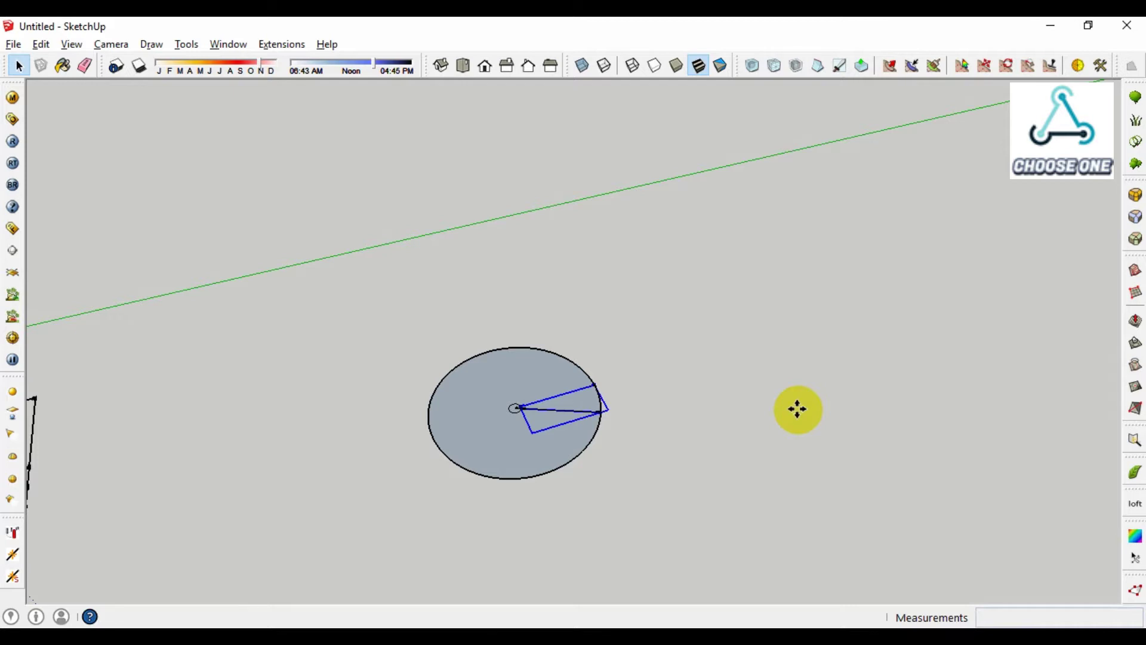
- Delete the remaining large circle face and its bounding edges around the wedge
{"action": "double_click", "coordinate": [464, 459]}
{"action": "key", "text": "Delete"}
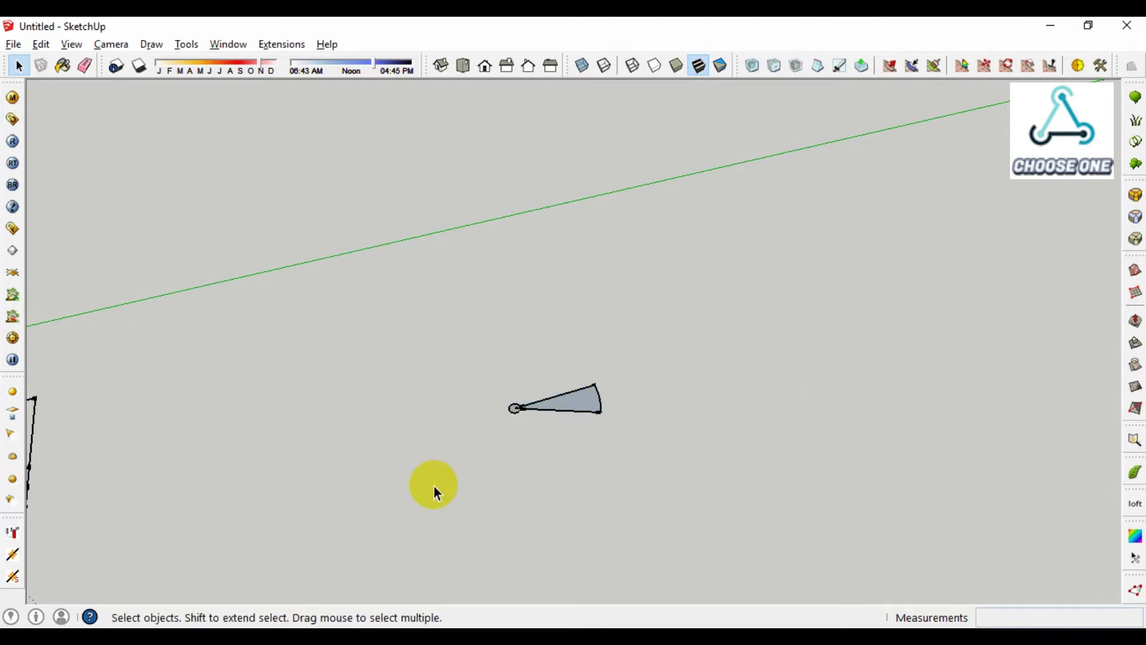
- Hide the wedge component and delete the loose wedge face and edges lying beneath it
{"action": "scroll", "coordinate": [543, 393], "scroll_direction": "up", "scroll_amount": 3}
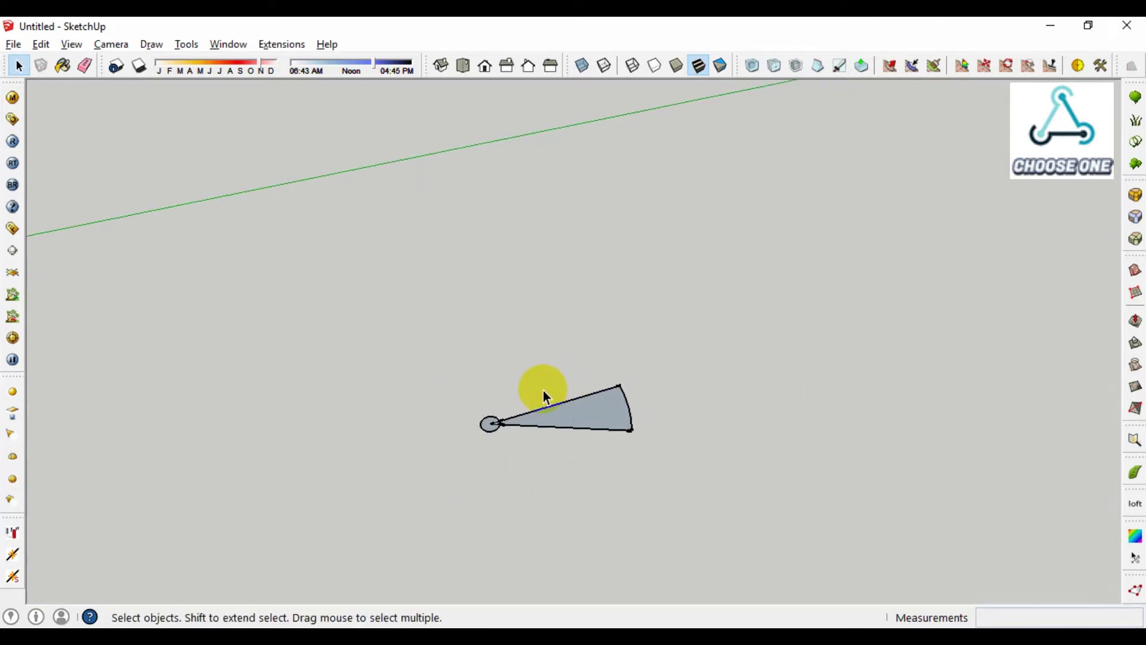
{"action": "scroll", "coordinate": [542, 395], "scroll_direction": "up", "scroll_amount": 2}
{"action": "left_click", "coordinate": [550, 436]}
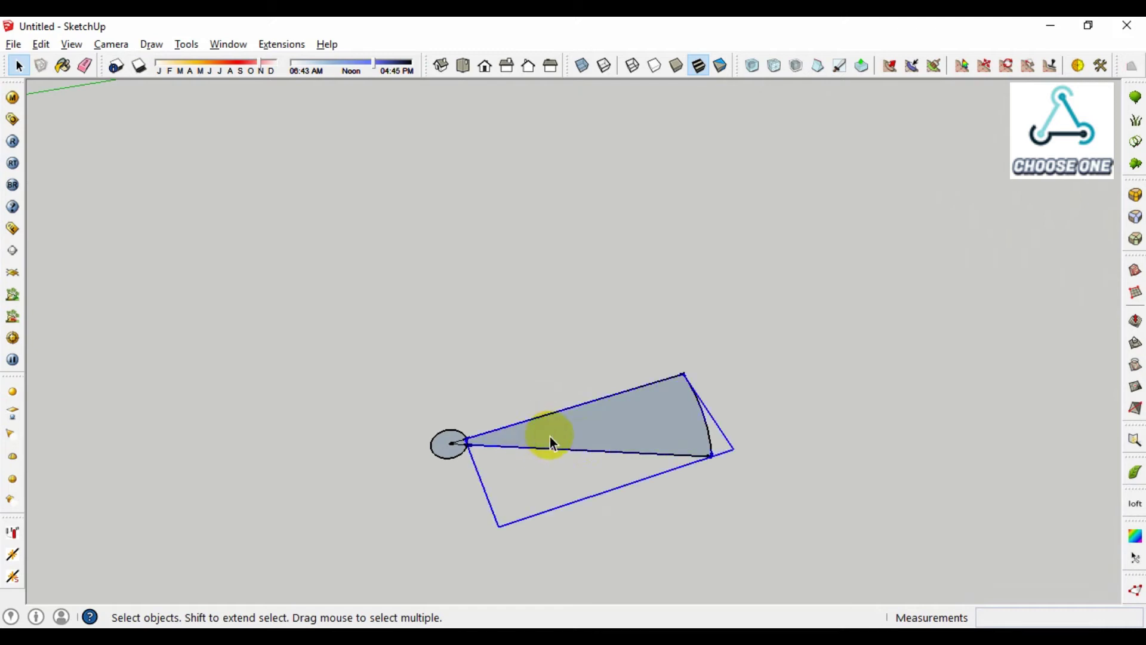
{"action": "right_click", "coordinate": [626, 441]}
{"action": "left_click", "coordinate": [672, 165]}
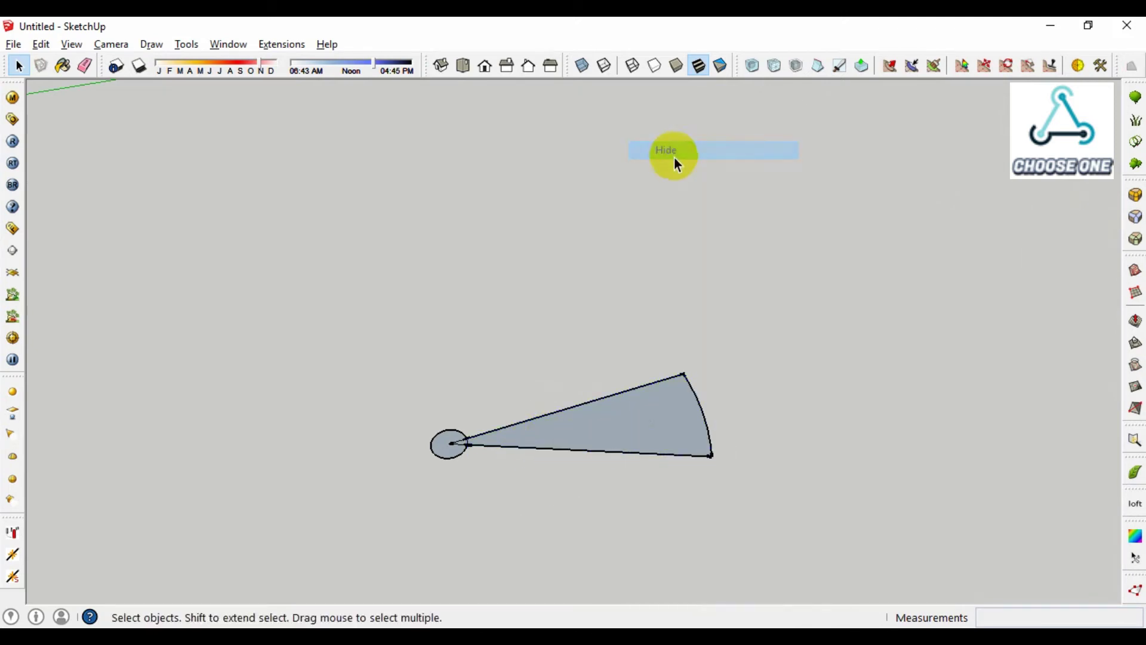
{"action": "left_click_drag", "start_coordinate": [775, 302], "coordinate": [602, 495]}
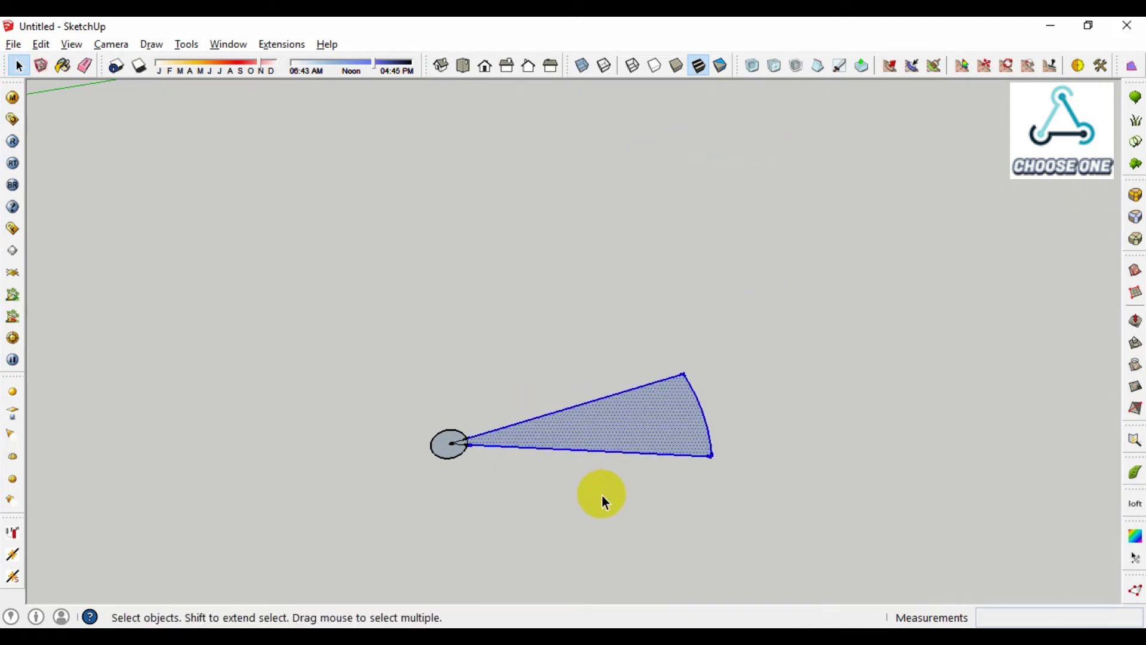
{"action": "key", "text": "Delete"}
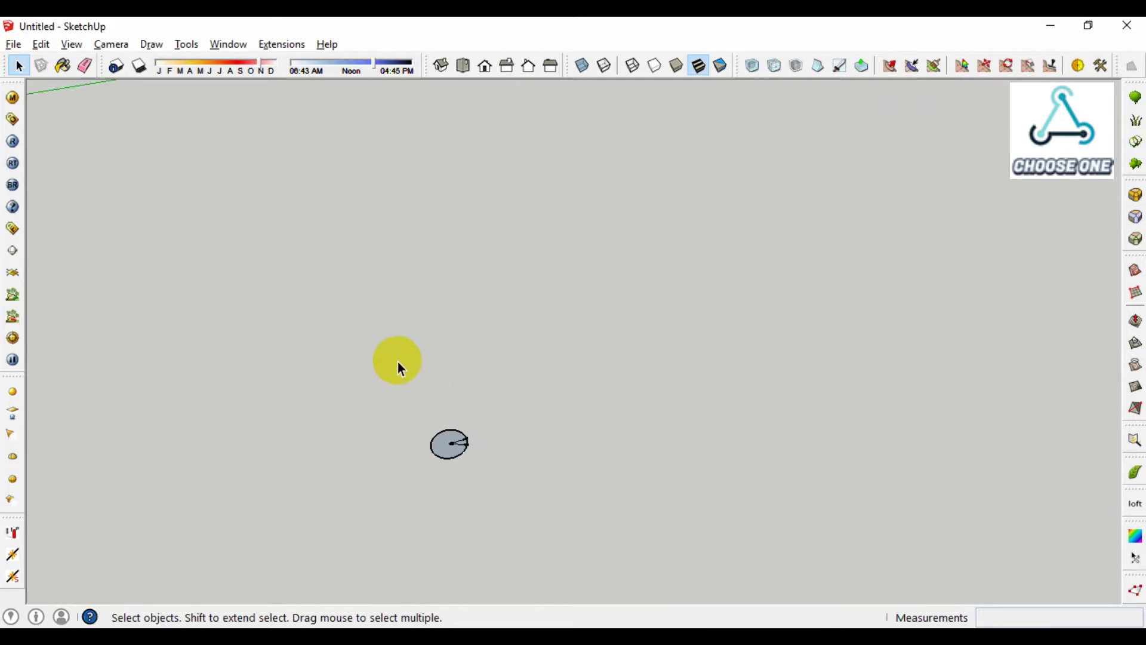
- Group the small central circle together with its short radial lines
{"action": "left_click_drag", "start_coordinate": [398, 363], "coordinate": [517, 491]}
{"action": "right_click", "coordinate": [449, 456]}
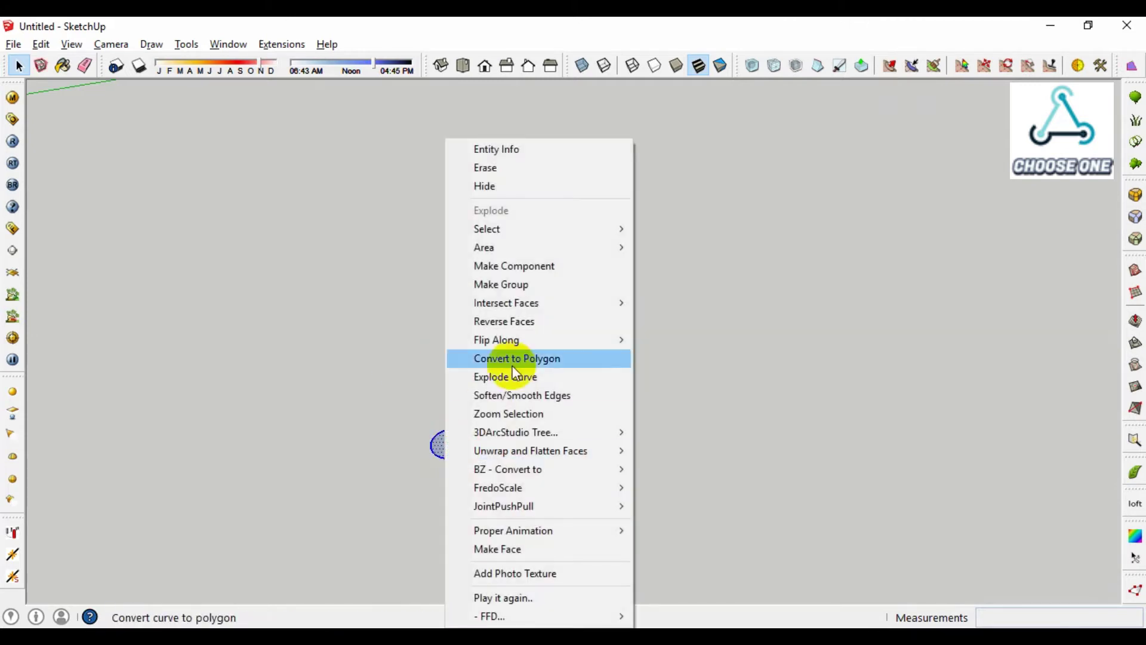
{"action": "left_click", "coordinate": [514, 285]}
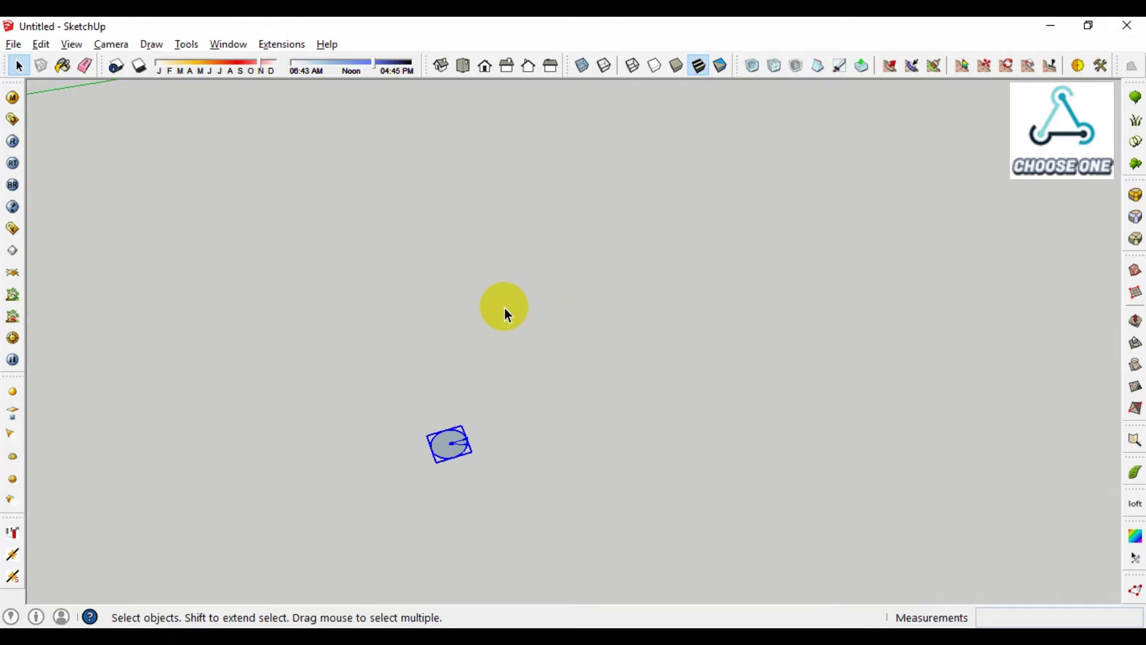
- Inside the wedge component, extrude the wedge face upward 6" to form a solid tread
{"action": "middle_click_drag", "start_coordinate": [486, 484], "coordinate": [685, 337]}
{"action": "middle_click_drag", "start_coordinate": [627, 402], "coordinate": [603, 450]}
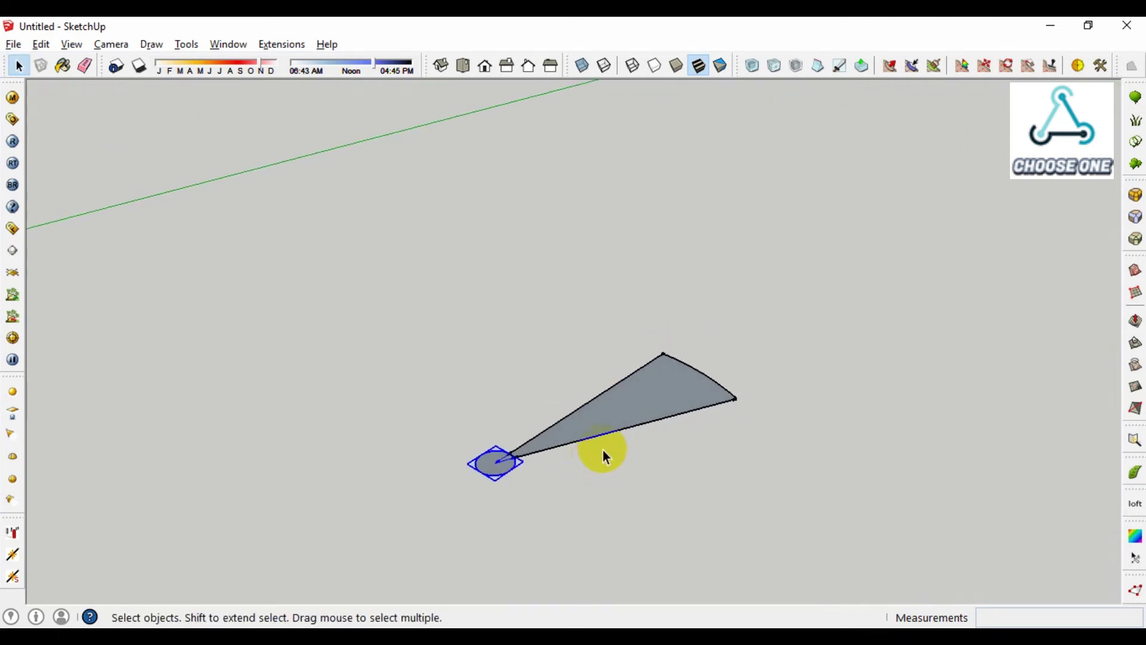
{"action": "middle_click_drag", "start_coordinate": [616, 406], "coordinate": [622, 428]}
{"action": "double_click", "coordinate": [622, 428]}
{"action": "key", "text": "p"}
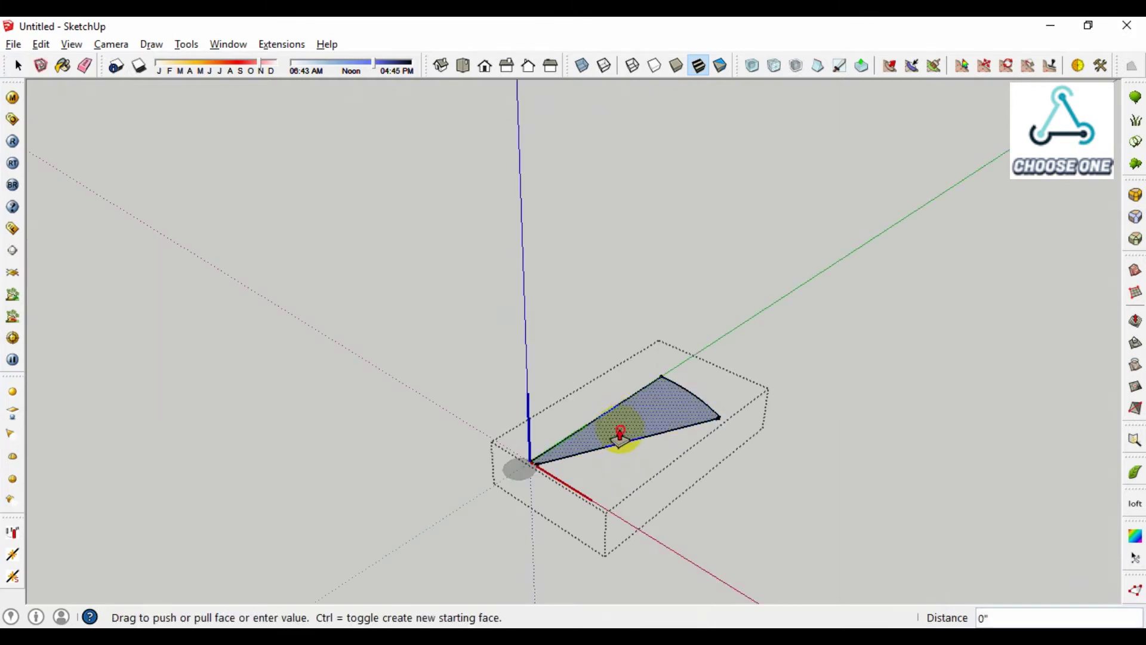
{"action": "left_click_drag", "start_coordinate": [620, 421], "coordinate": [619, 427]}
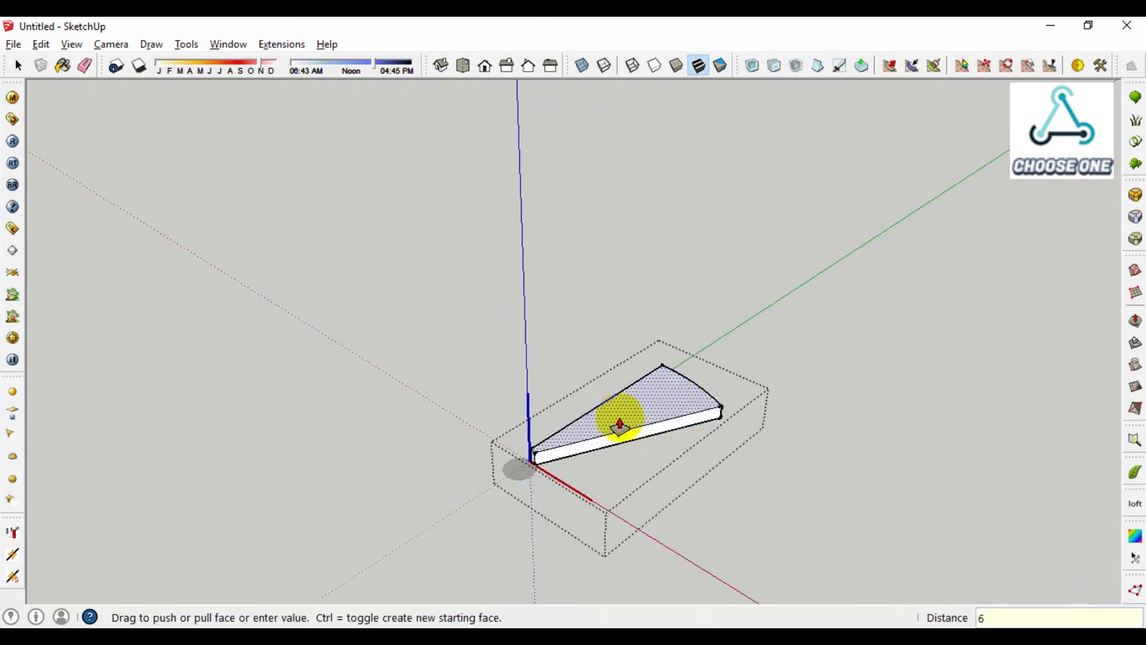
{"action": "key", "text": "Return"}
{"action": "key", "text": "space"}
{"action": "left_click", "coordinate": [798, 311]}
- Make a copy of the tread rotated 25° around the centre of the small circle, adjacent to the original
{"action": "middle_click_drag", "start_coordinate": [497, 421], "coordinate": [507, 571]}
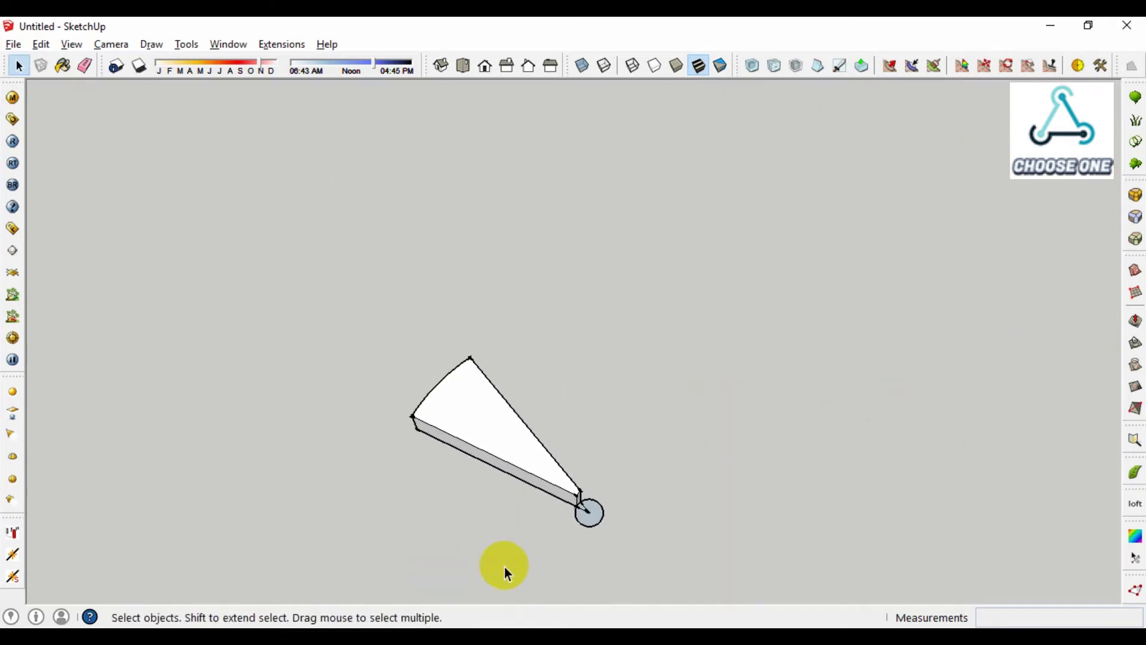
{"action": "left_click", "coordinate": [495, 455]}
{"action": "middle_click_drag", "start_coordinate": [495, 455], "coordinate": [582, 536]}
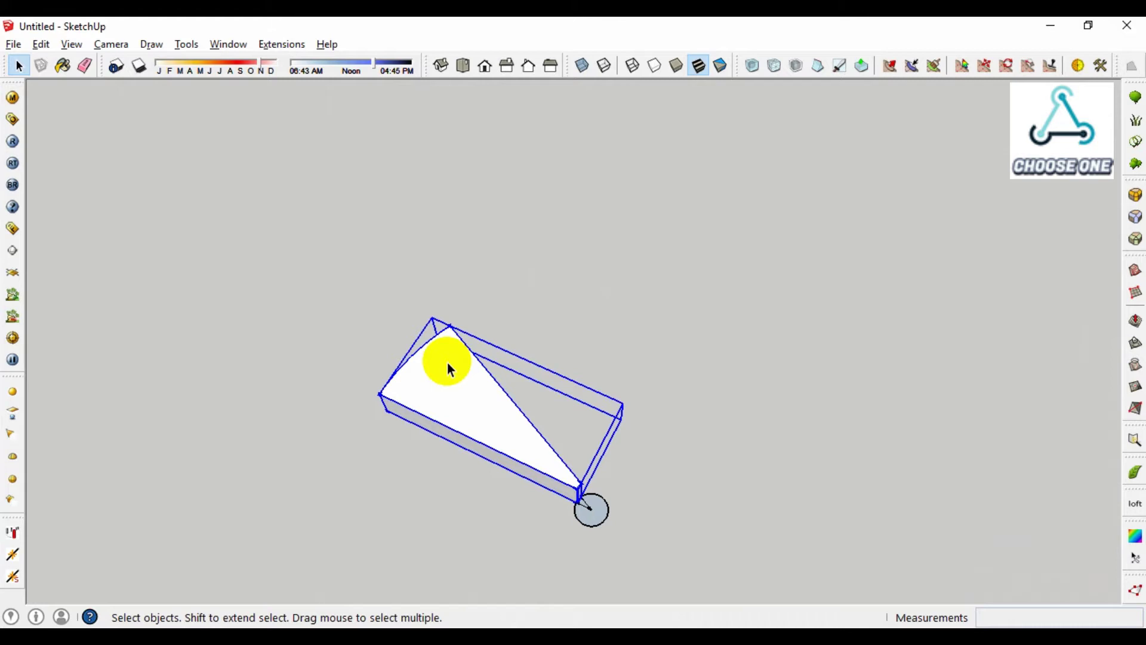
{"action": "mouse_move", "coordinate": [524, 486]}
{"action": "middle_mouse_down"}
{"action": "mouse_move", "coordinate": [583, 507]}
{"action": "mouse_move", "coordinate": [530, 491]}
{"action": "middle_mouse_up"}
{"action": "key", "text": "q"}
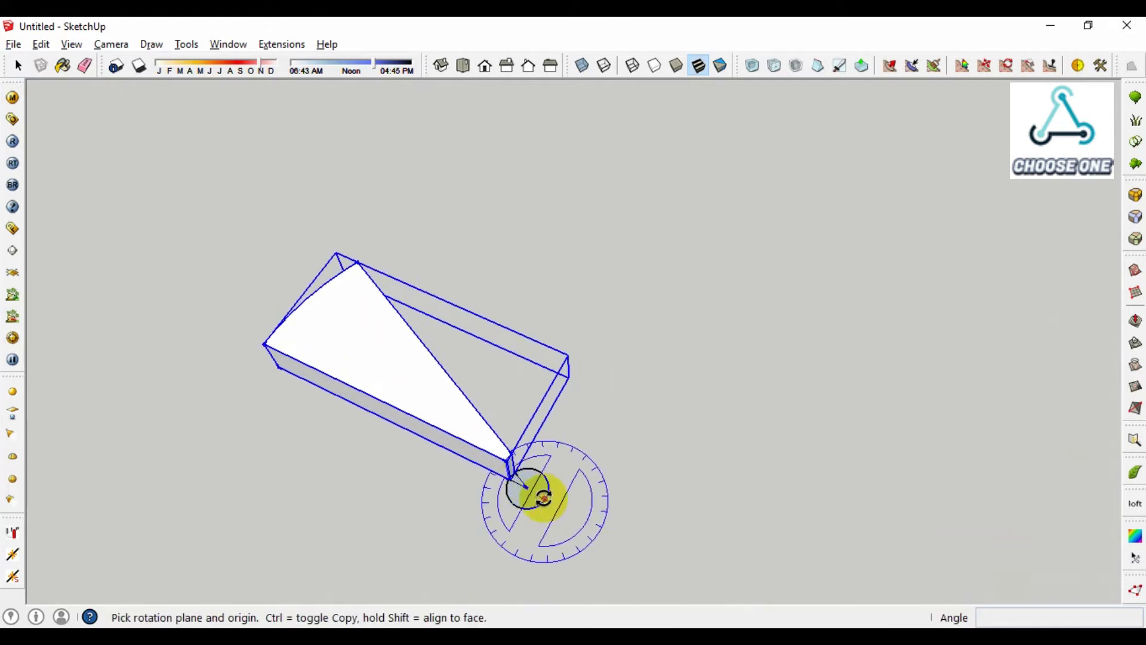
{"action": "left_click", "coordinate": [528, 491]}
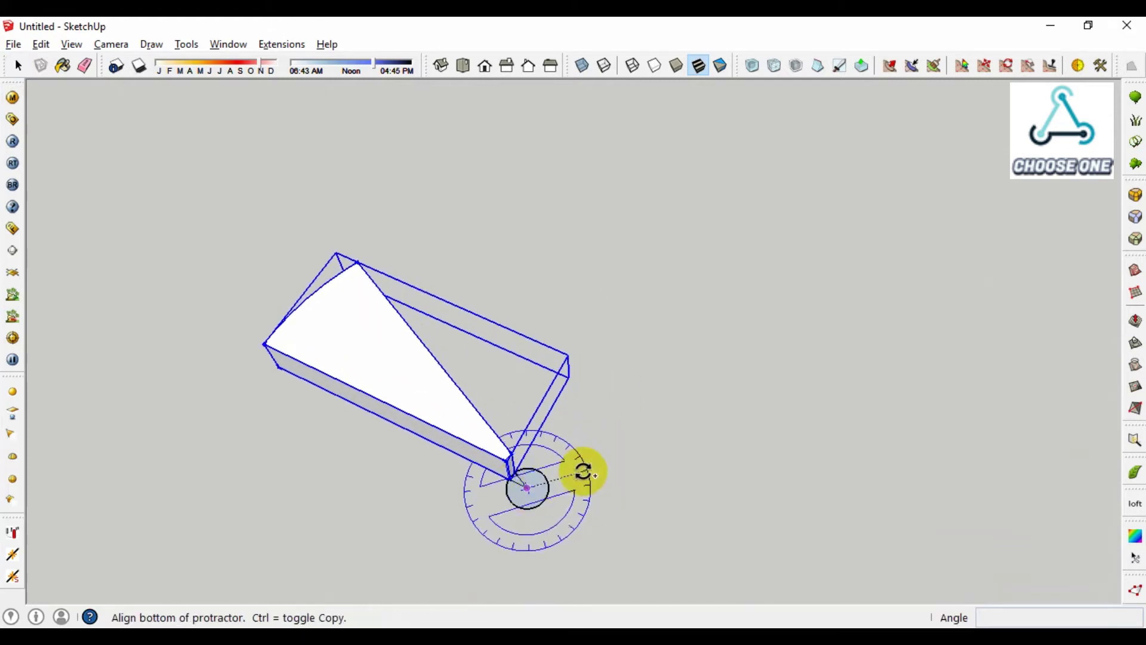
{"action": "left_click", "coordinate": [681, 303]}
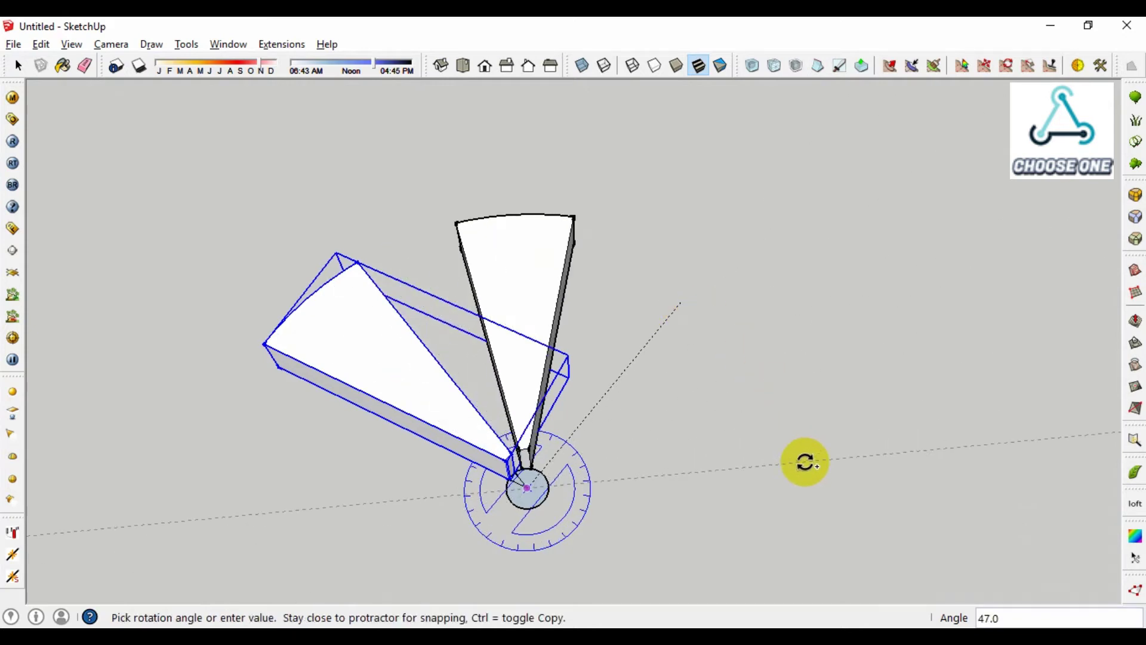
{"action": "type", "text": "25"}
{"action": "key", "text": "Return"}
{"action": "key", "text": "space"}
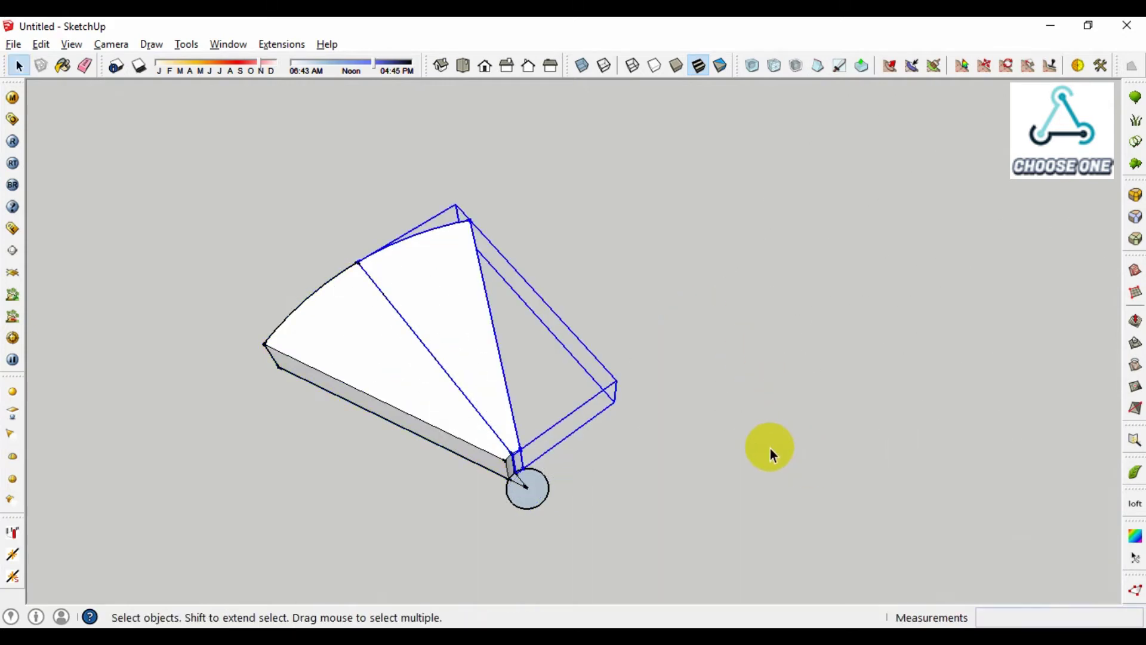
- Raise the copied tread vertically by one tread height so its bottom outer corner meets the first tread's top corner
{"action": "middle_click_drag", "start_coordinate": [291, 431], "coordinate": [592, 484]}
{"action": "key", "text": "m"}
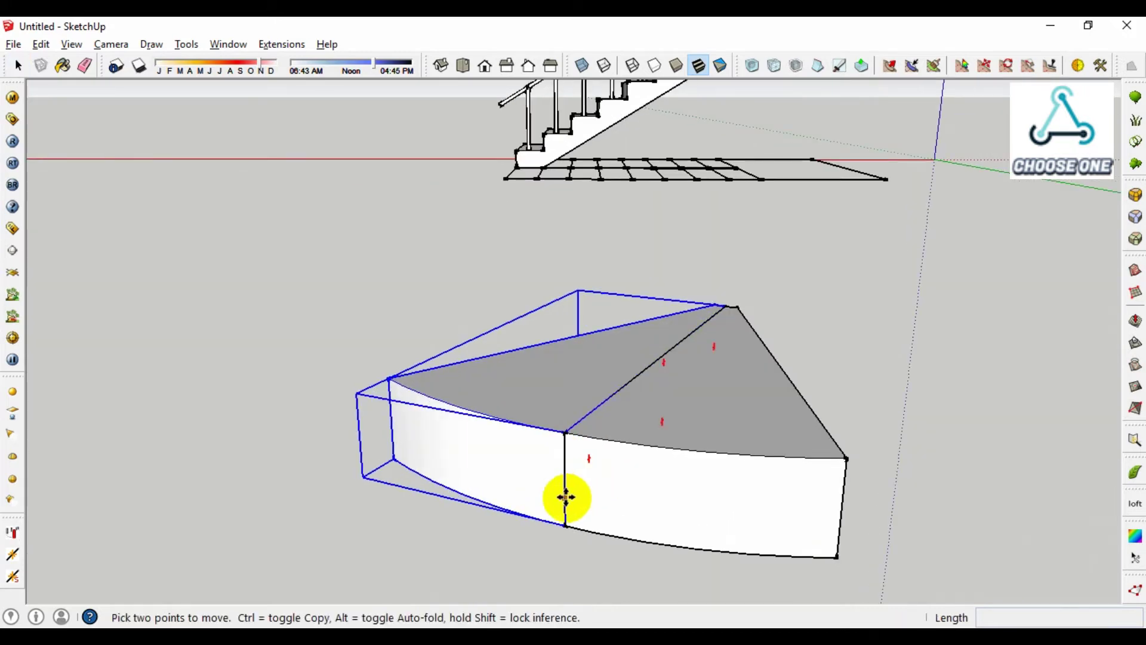
{"action": "left_click", "coordinate": [568, 528]}
{"action": "left_click", "coordinate": [564, 434]}
{"action": "middle_click_drag", "start_coordinate": [564, 434], "coordinate": [422, 527]}
{"action": "key", "text": "space"}
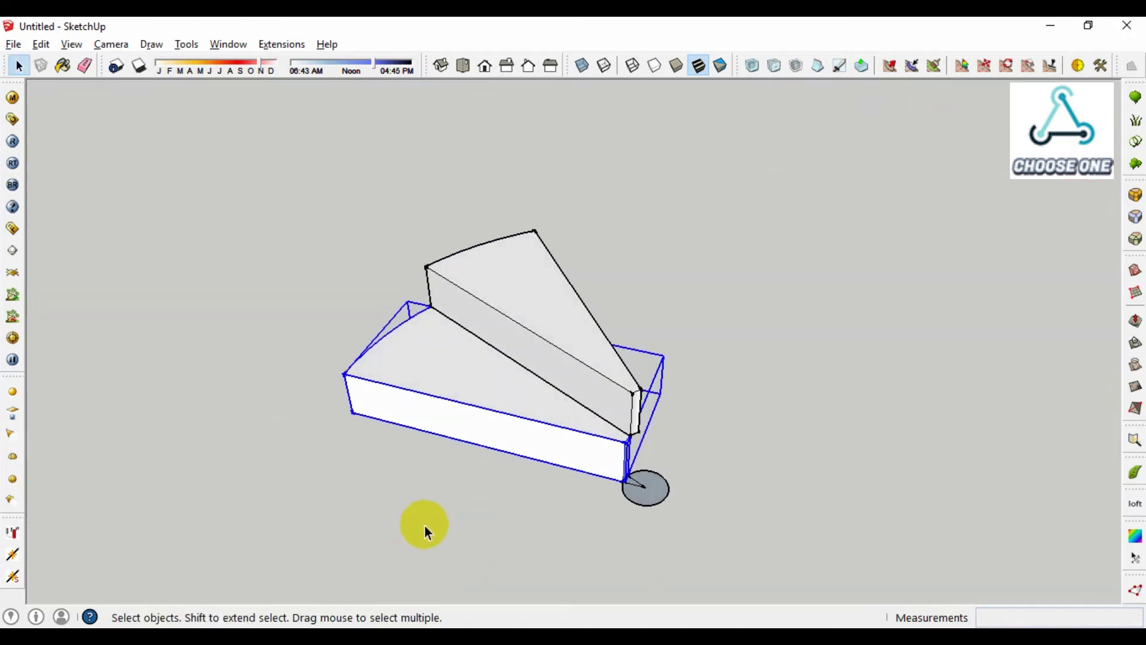
- Copy both treads by rotating them around the circle's centre by two tread widths, continuing the fan
{"action": "scroll", "coordinate": [630, 445], "scroll_direction": "up", "scroll_amount": 3}
{"action": "key", "text": "q"}
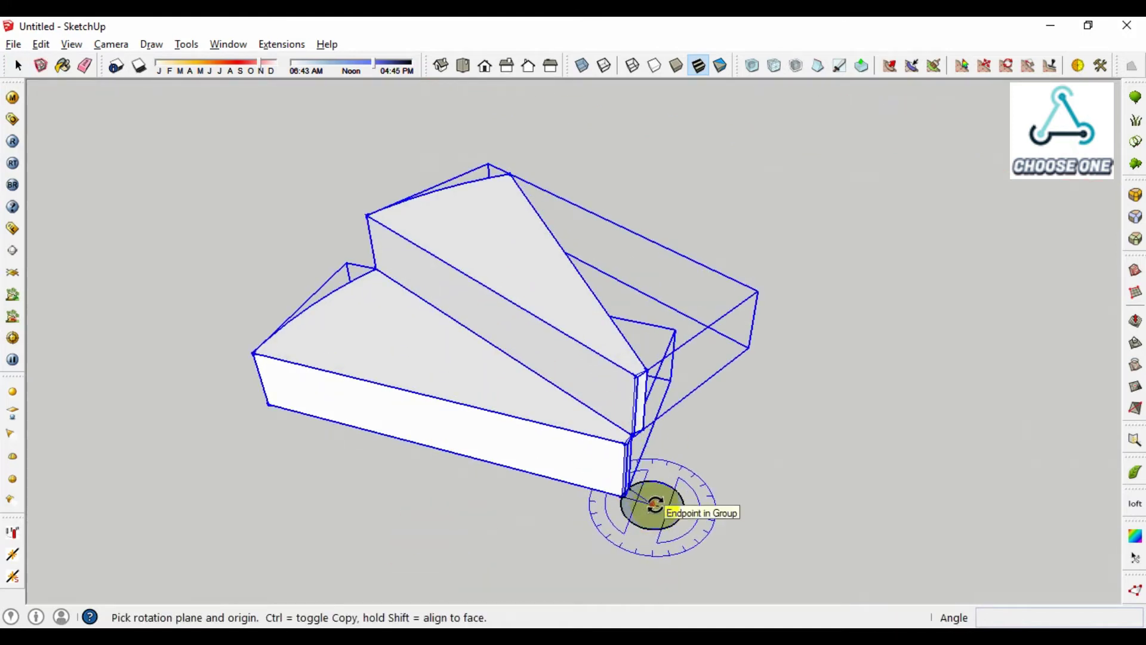
{"action": "left_click", "coordinate": [655, 505]}
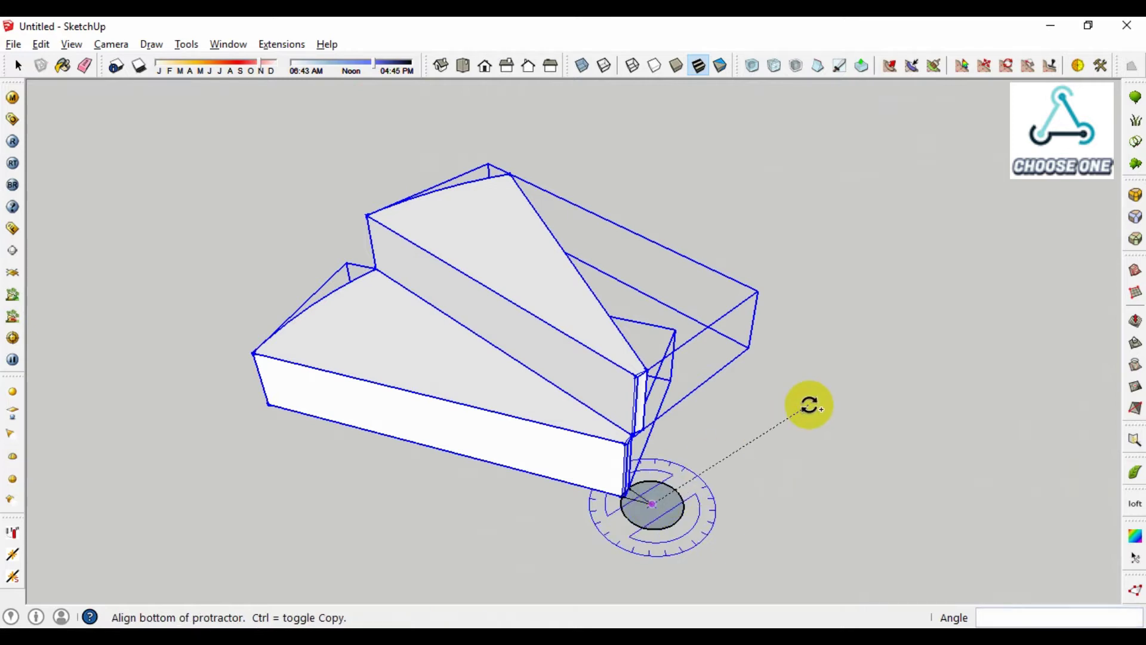
{"action": "left_click", "coordinate": [809, 404]}
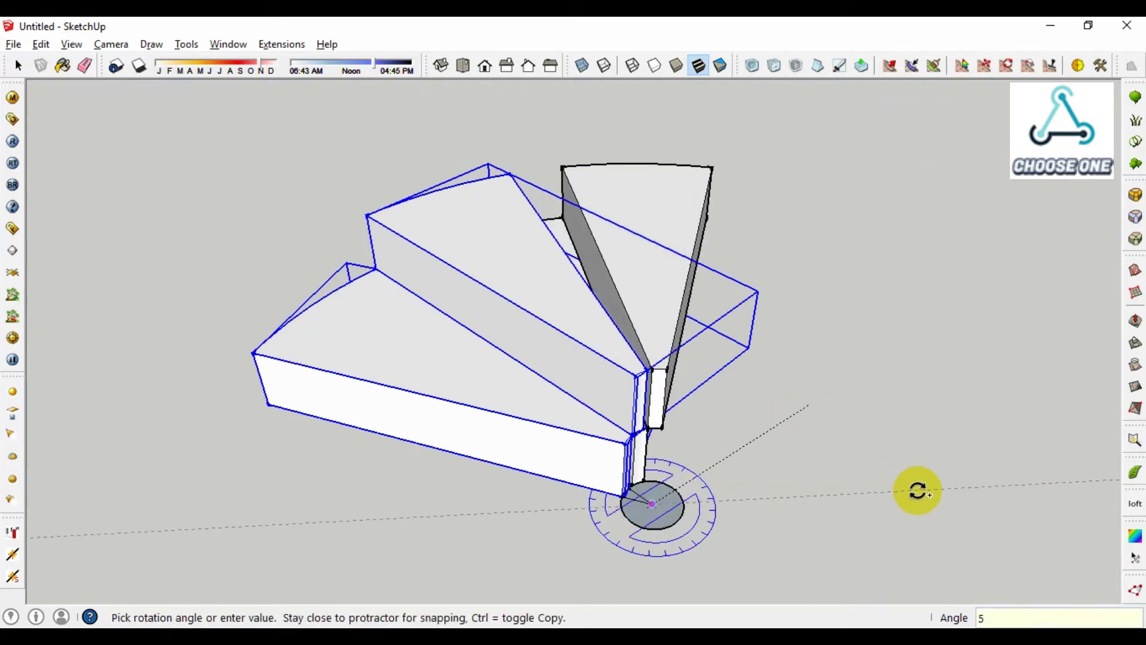
{"action": "type", "text": "5"}
{"action": "key", "text": "Return"}
{"action": "key", "text": "space"}
- Raise the copied pair of treads vertically until its lowest corner meets the top corner of the second tread
{"action": "middle_click_drag", "start_coordinate": [808, 485], "coordinate": [607, 418]}
{"action": "key", "text": "m"}
{"action": "left_click", "coordinate": [525, 473]}
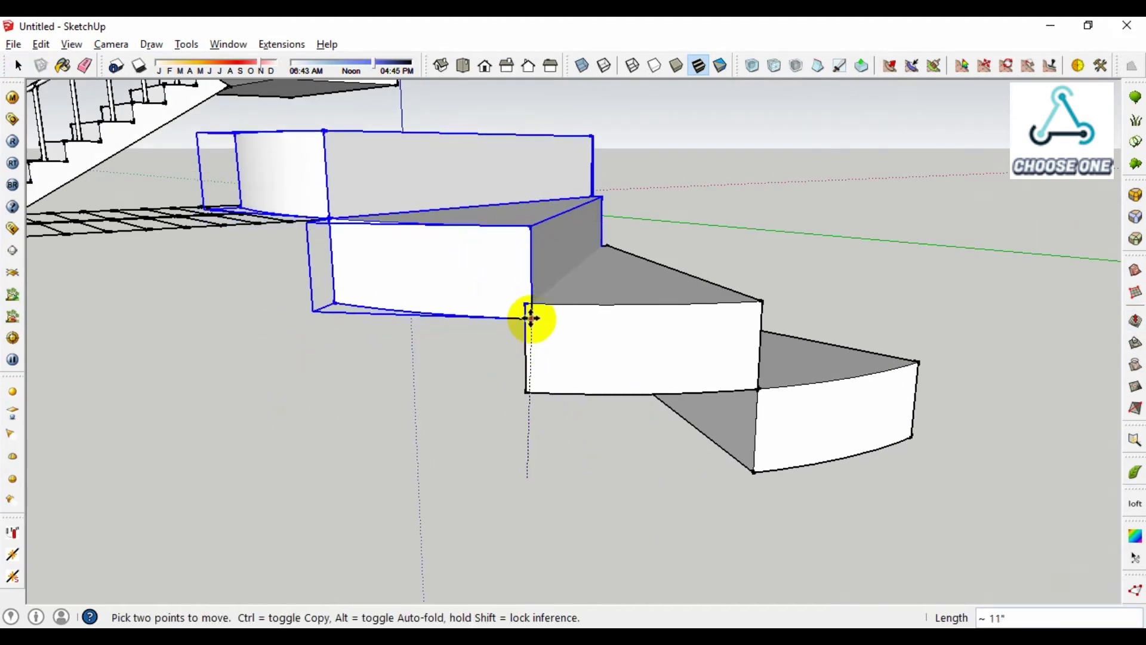
{"action": "left_click", "coordinate": [530, 310]}
{"action": "key", "text": "space"}
{"action": "middle_click_drag", "start_coordinate": [530, 310], "coordinate": [554, 343]}
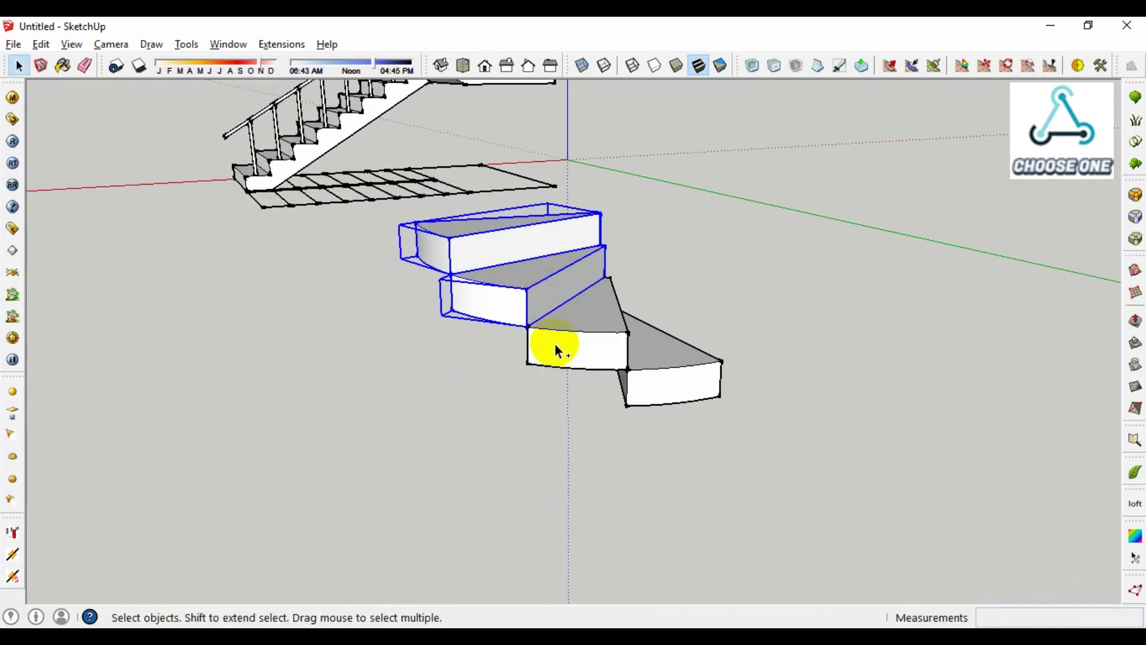
- Select all four treads and make a copy rotated 100° around the centre of the small circle
{"action": "middle_click_drag", "start_coordinate": [687, 367], "coordinate": [636, 438]}
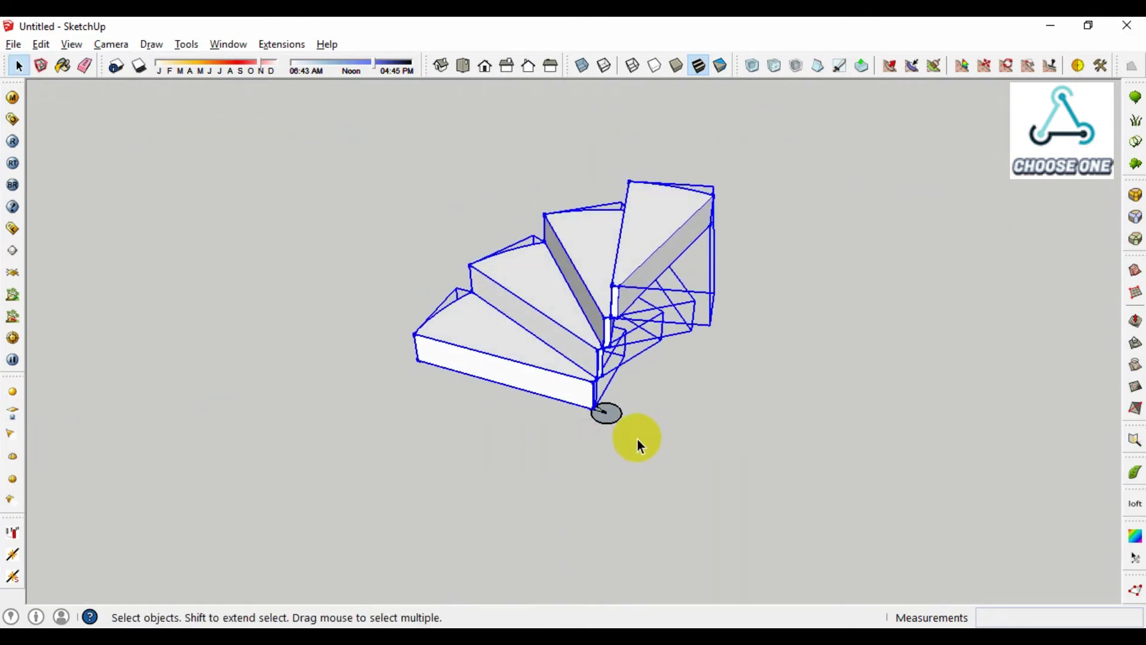
{"action": "key", "text": "q"}
{"action": "scroll", "coordinate": [604, 413], "scroll_direction": "up", "scroll_amount": 5}
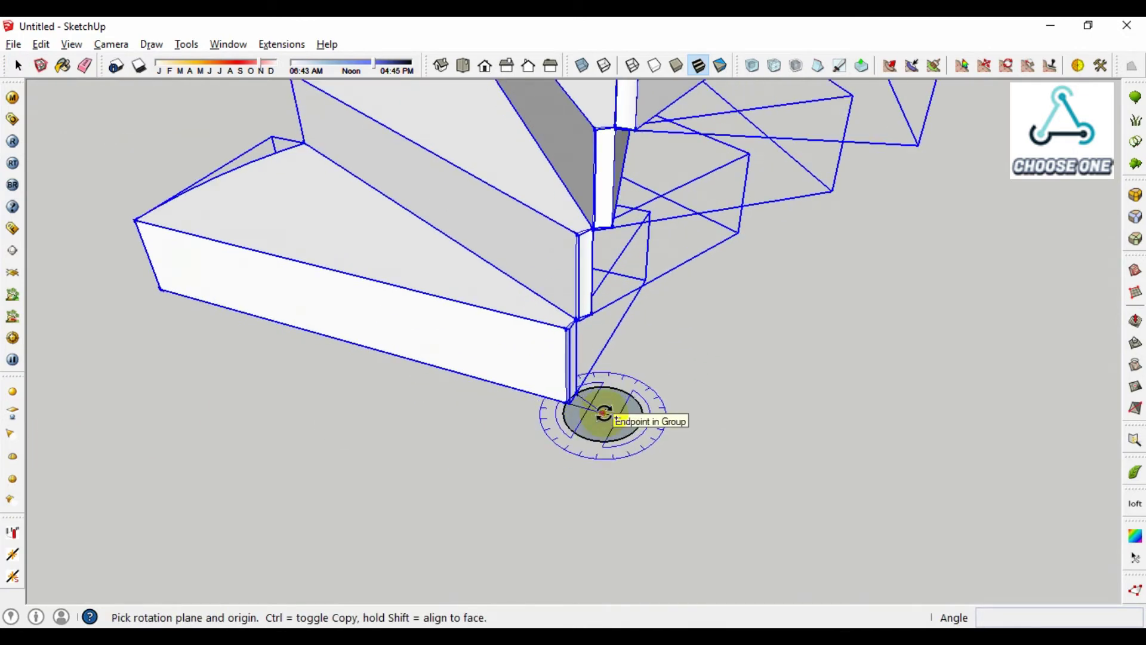
{"action": "left_click", "coordinate": [604, 413]}
{"action": "left_click", "coordinate": [884, 349]}
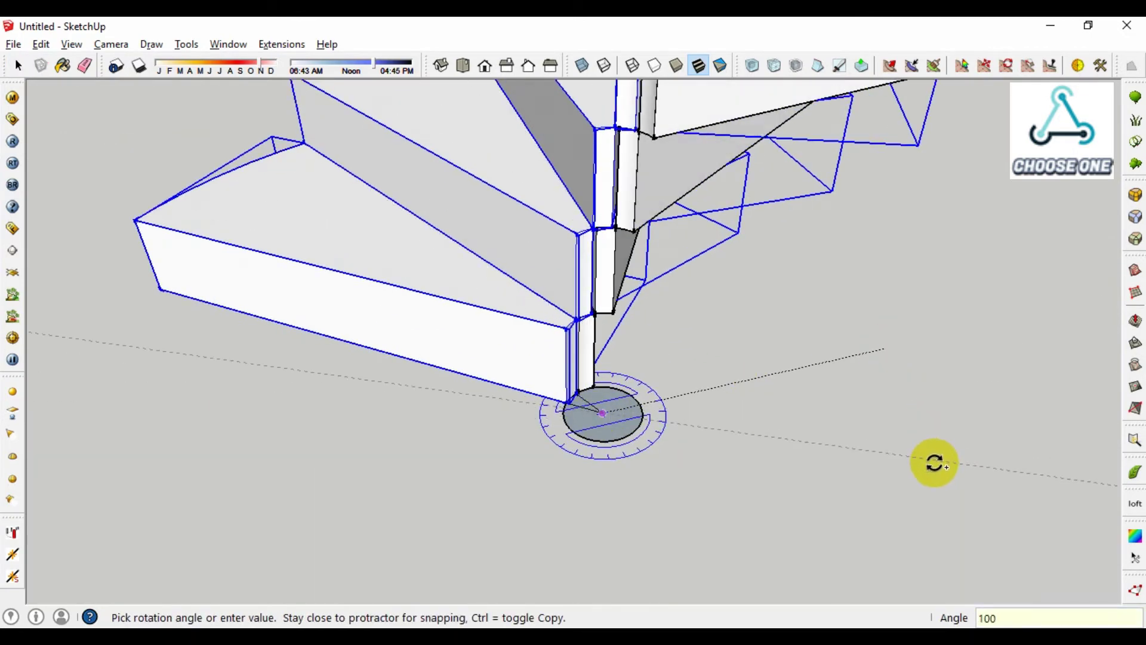
{"action": "key", "text": "Return"}
{"action": "key", "text": "space"}
- Raise the four copied treads 2' so they start at the top of the fourth tread
{"action": "scroll", "coordinate": [729, 231], "scroll_direction": "down", "scroll_amount": 5}
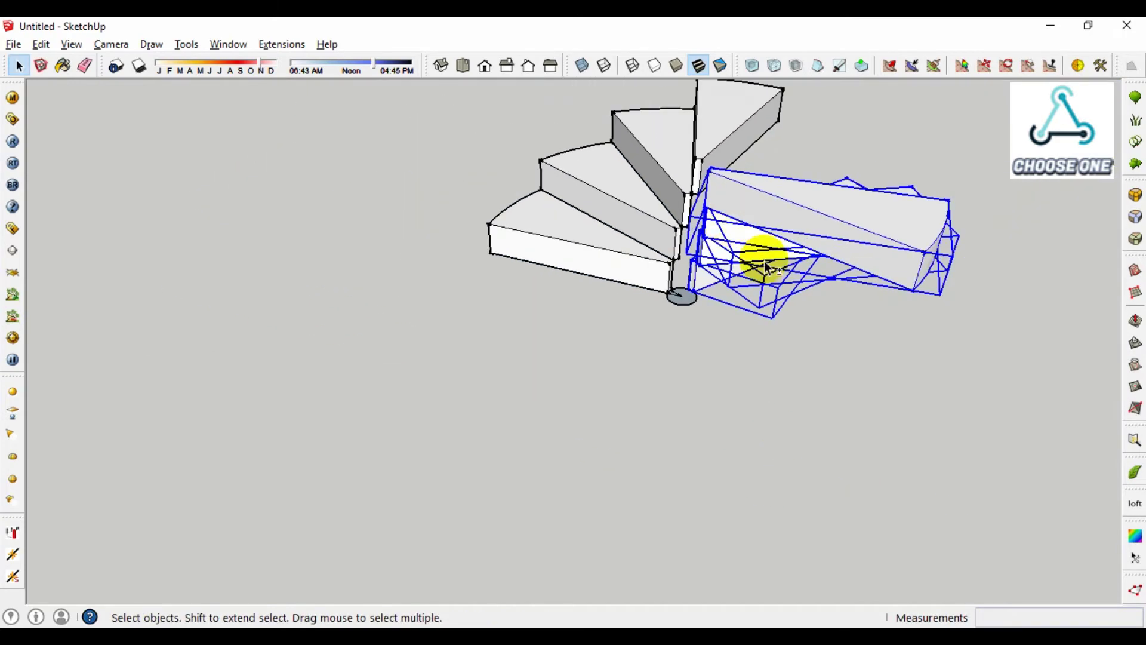
{"action": "middle_click_drag", "start_coordinate": [767, 267], "coordinate": [667, 461]}
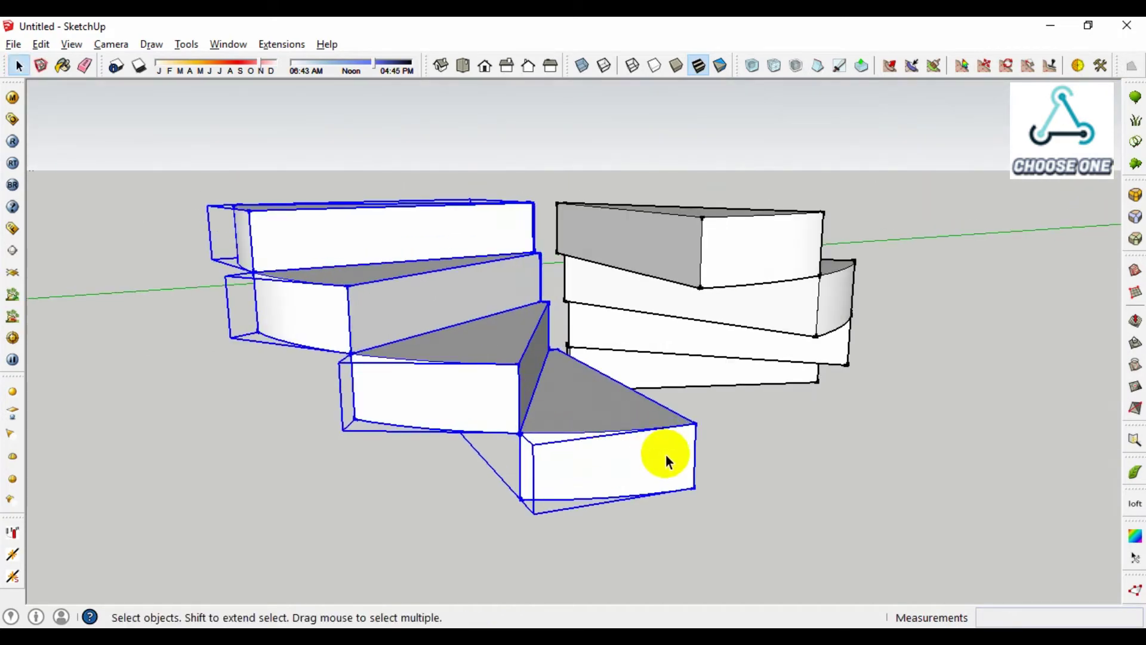
{"action": "key", "text": "m"}
{"action": "left_click", "coordinate": [693, 489]}
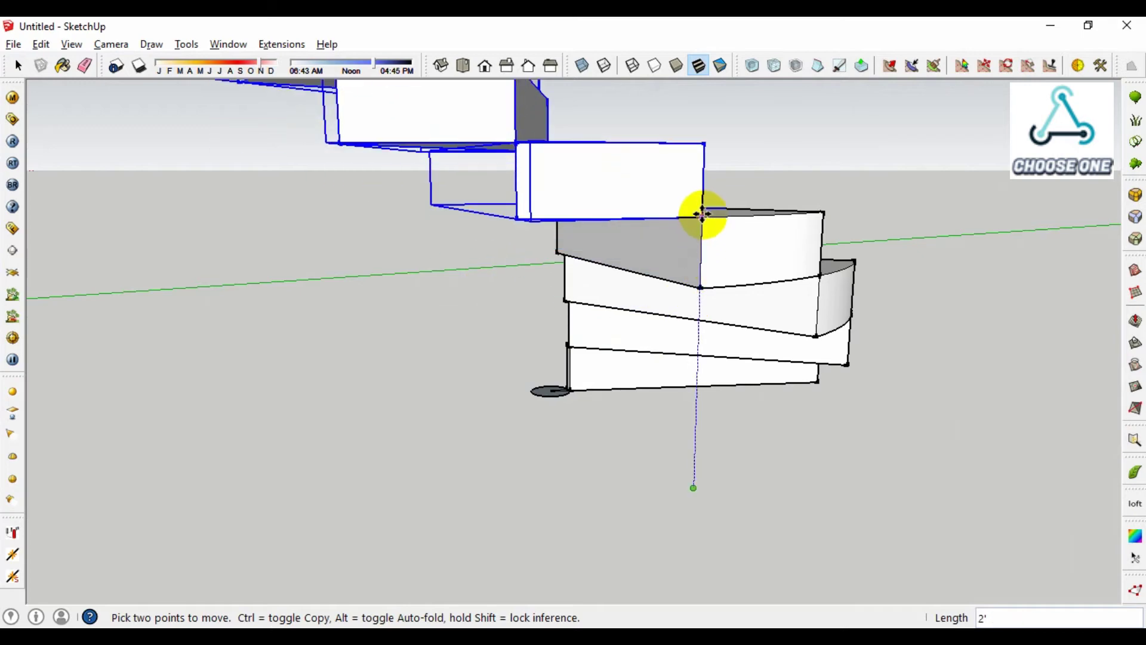
{"action": "left_click", "coordinate": [703, 218]}
{"action": "key", "text": "space"}
- Select all eight treads and make a rotated copy around the circle's centre that continues the spiral in plan
{"action": "scroll", "coordinate": [723, 244], "scroll_direction": "down", "scroll_amount": 4}
{"action": "middle_click_drag", "start_coordinate": [743, 272], "coordinate": [517, 466]}
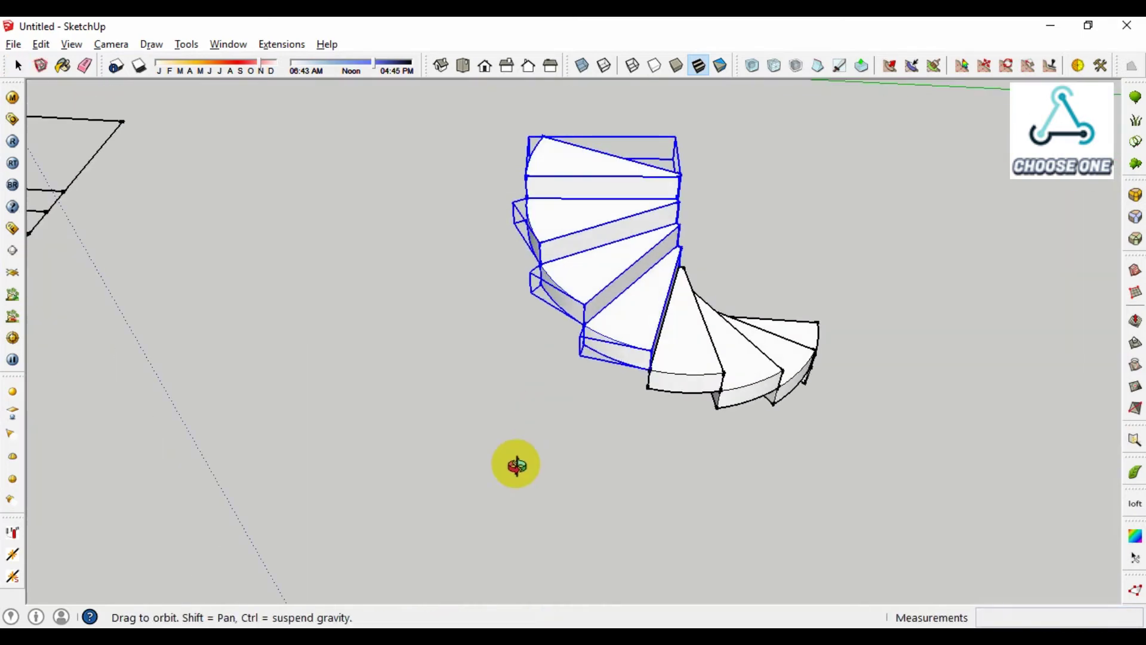
{"action": "left_click", "coordinate": [788, 368], "text": "ctrl"}
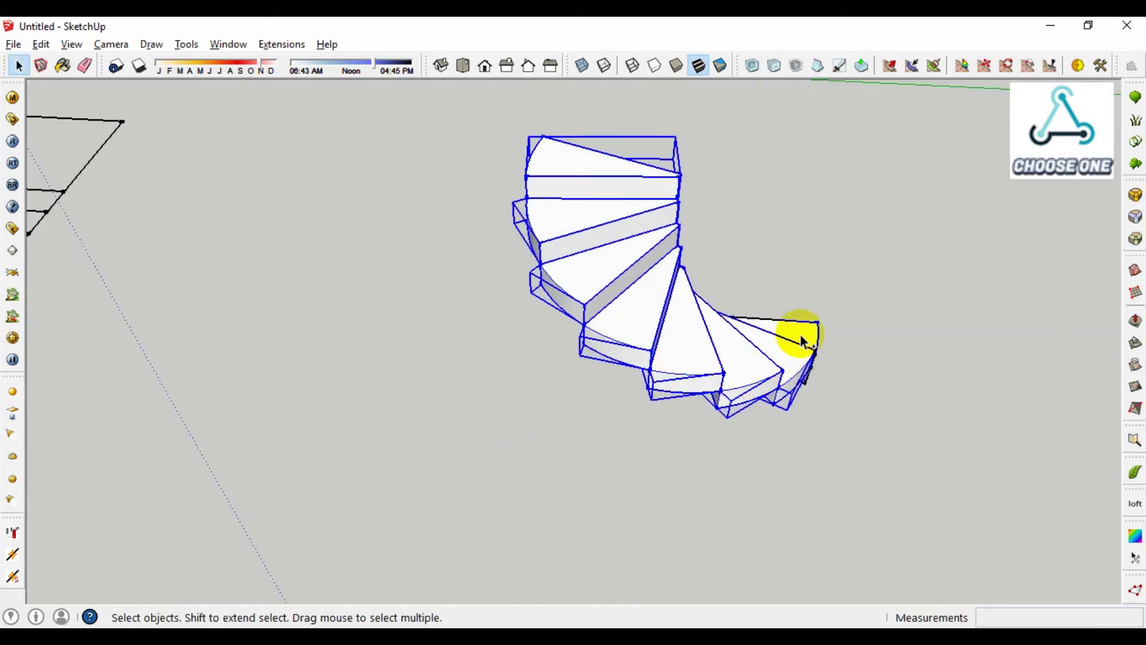
{"action": "middle_click_drag", "start_coordinate": [803, 341], "coordinate": [483, 474]}
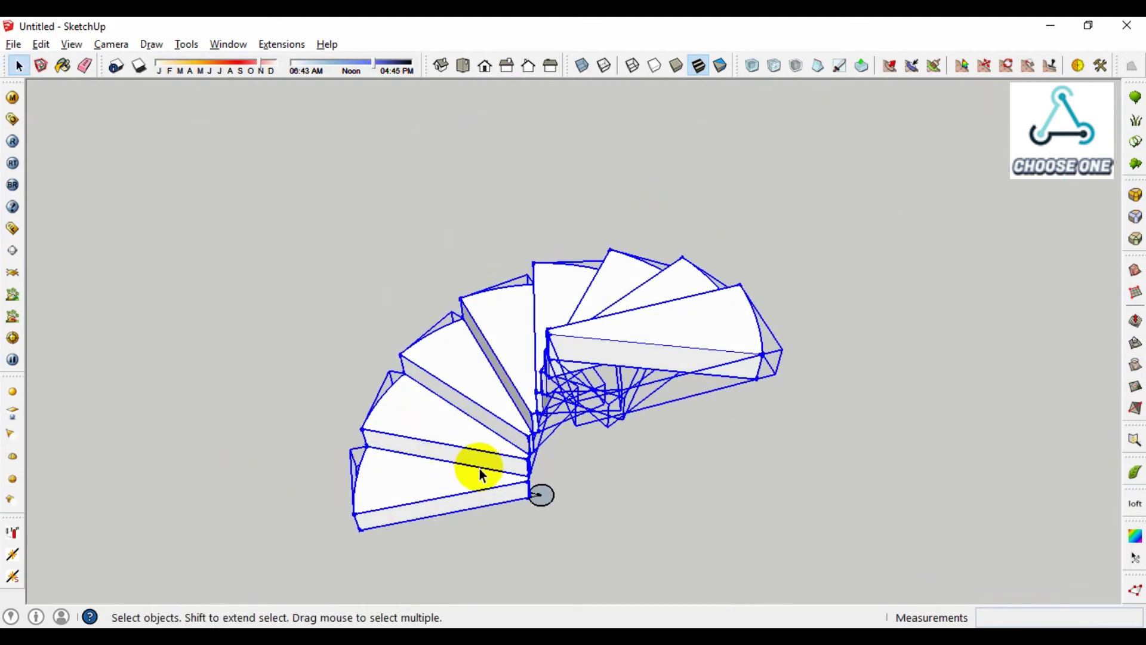
{"action": "key", "text": "q"}
{"action": "scroll", "coordinate": [535, 490], "scroll_direction": "up", "scroll_amount": 3}
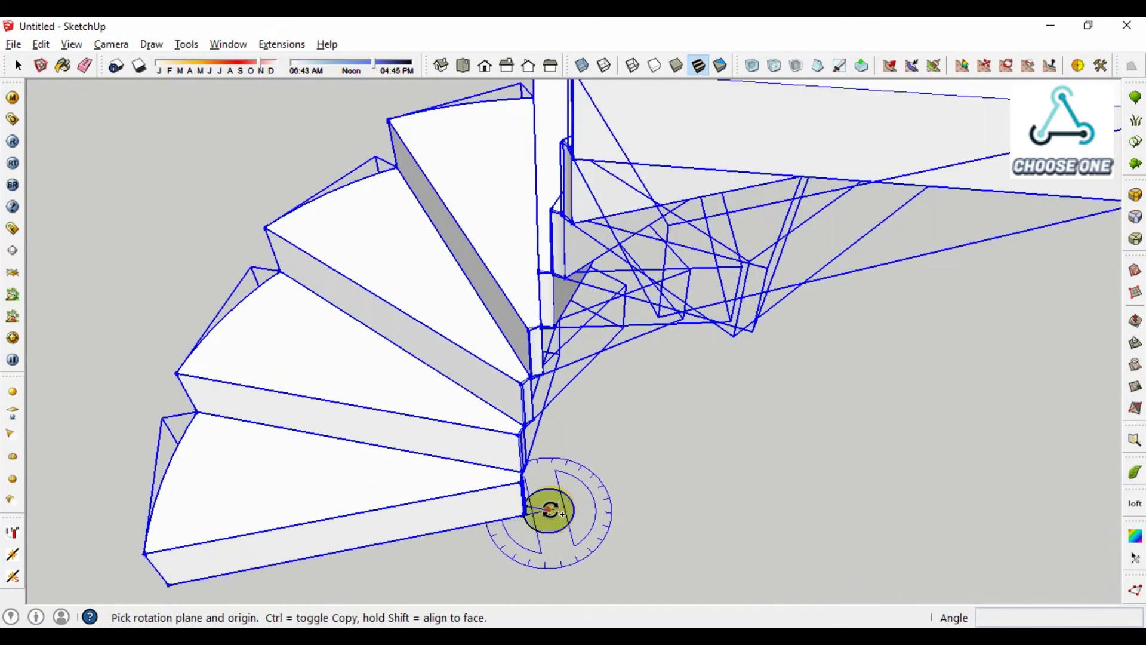
{"action": "left_click", "coordinate": [549, 510]}
{"action": "left_click", "coordinate": [734, 452]}
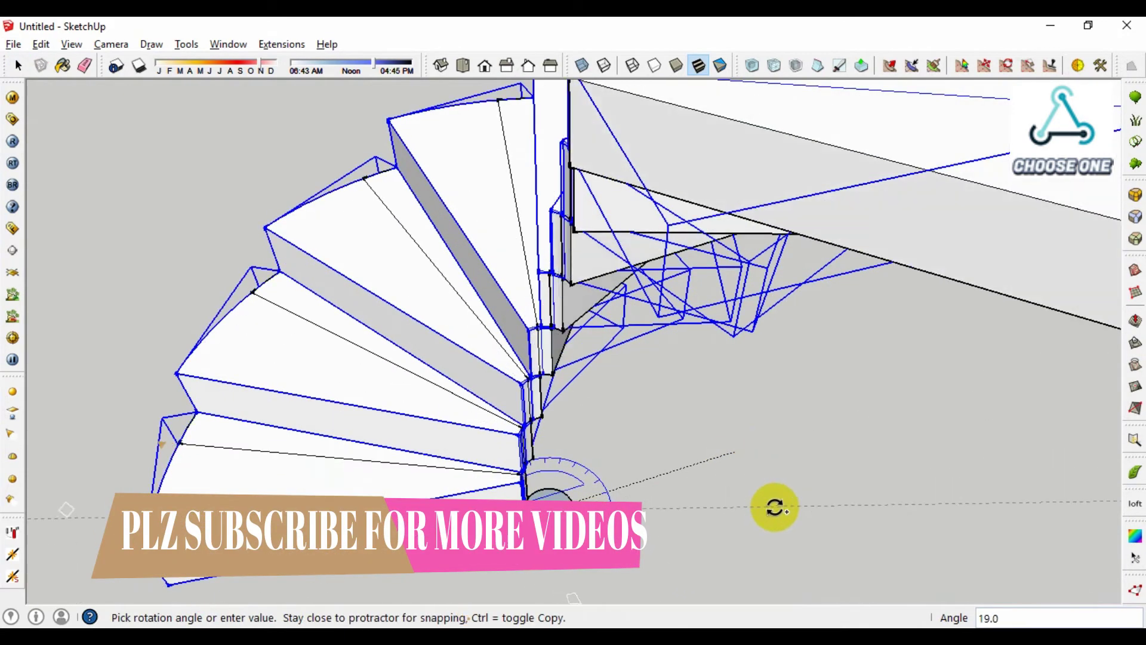
{"action": "type", "text": "100"}
{"action": "key", "text": "Return"}
{"action": "key", "text": "space"}
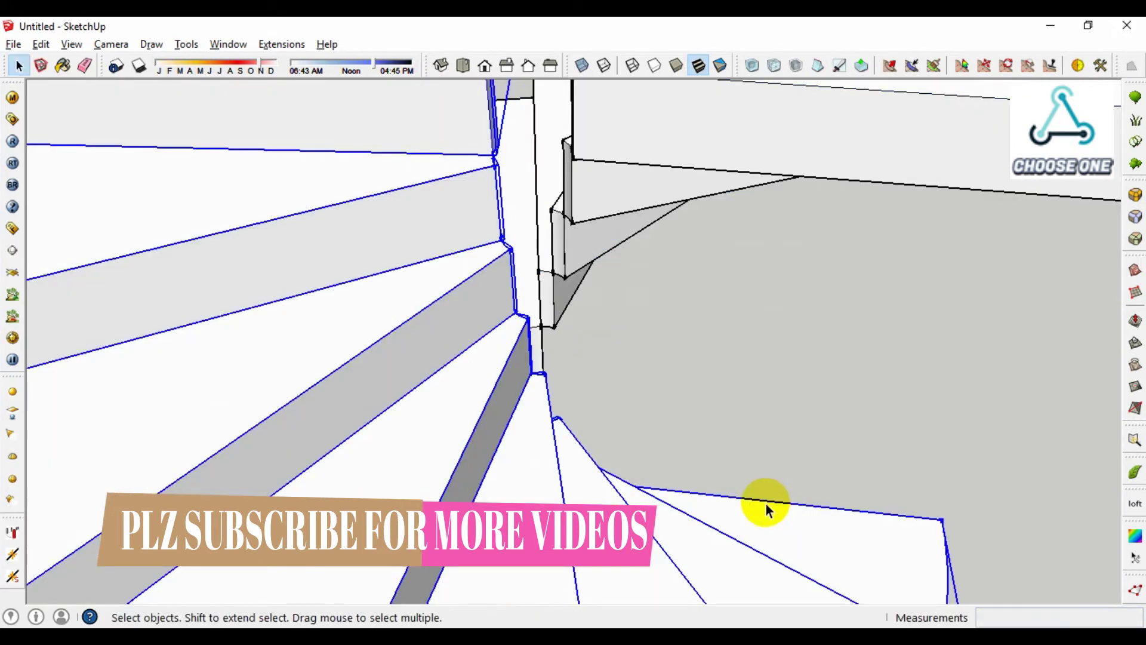
- Raise the eight copied treads vertically until their lowest corner meets the top corner of the eighth tread
{"action": "scroll", "coordinate": [765, 503], "scroll_direction": "down", "scroll_amount": 5}
{"action": "middle_click_drag", "start_coordinate": [722, 503], "coordinate": [363, 403]}
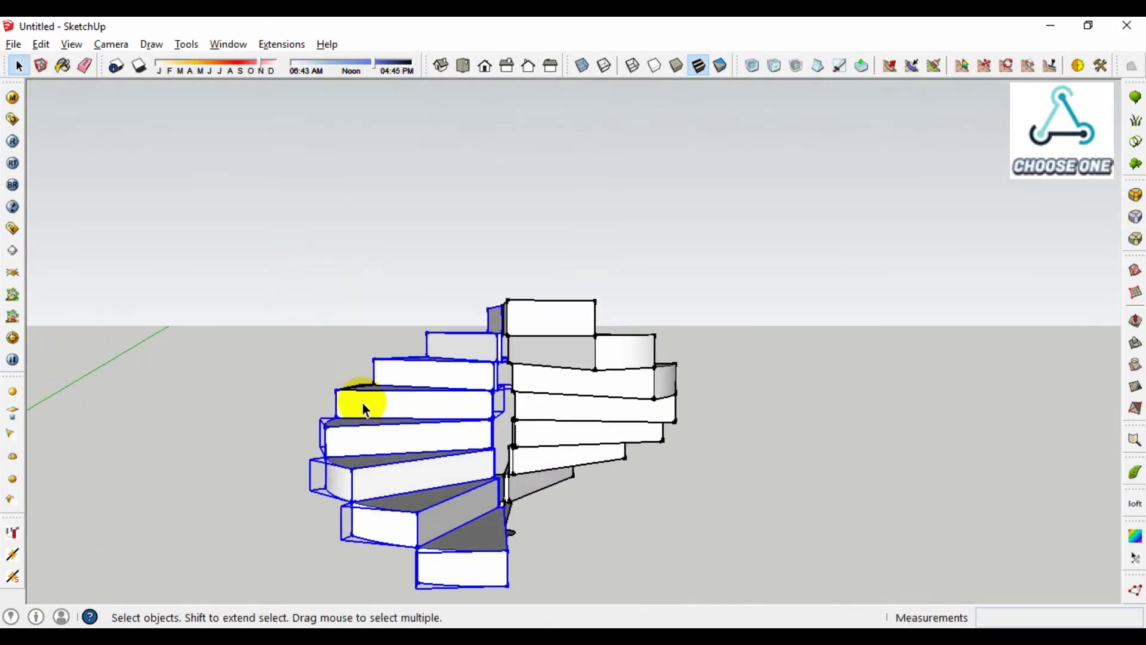
{"action": "key", "text": "m"}
{"action": "left_click", "coordinate": [509, 587]}
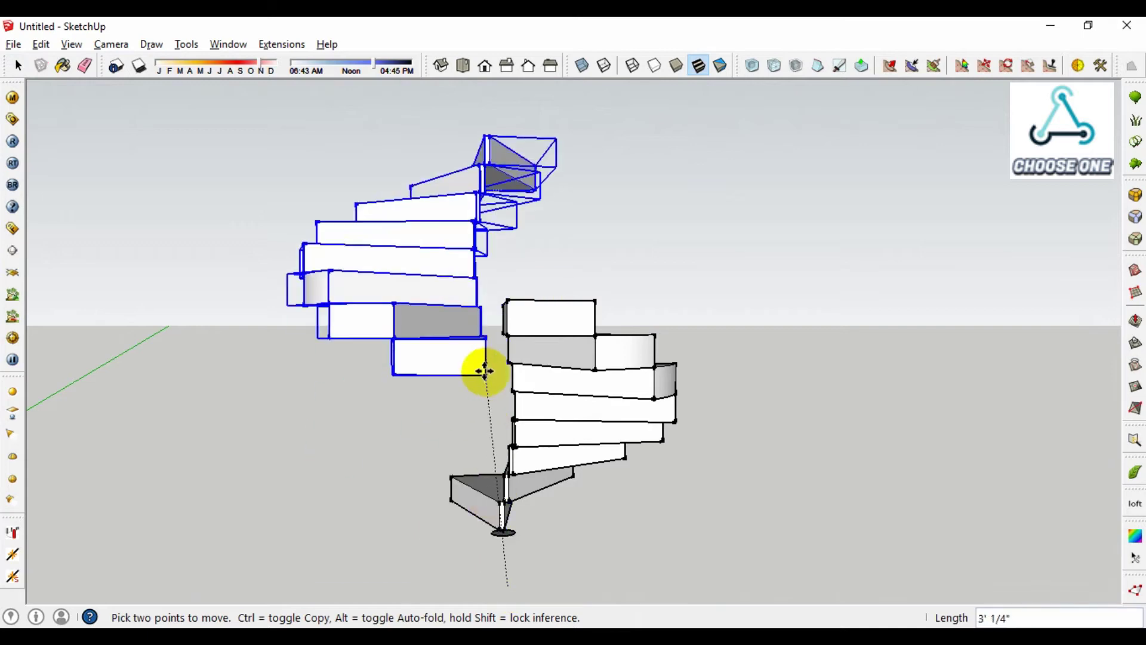
{"action": "left_click", "coordinate": [506, 307]}
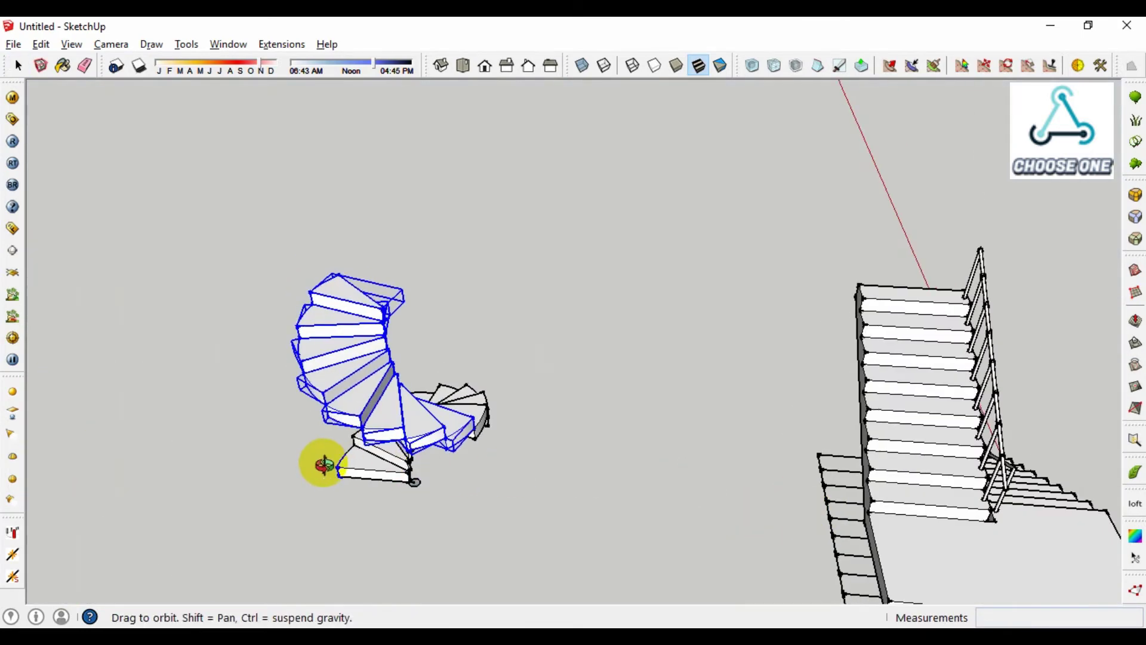
- Make a rotated copy of the eight raised treads around the small circle's centre to continue the spiral in plan
{"action": "middle_click_drag", "start_coordinate": [320, 466], "coordinate": [425, 593]}
{"action": "scroll", "coordinate": [454, 544], "scroll_direction": "up", "scroll_amount": 5}
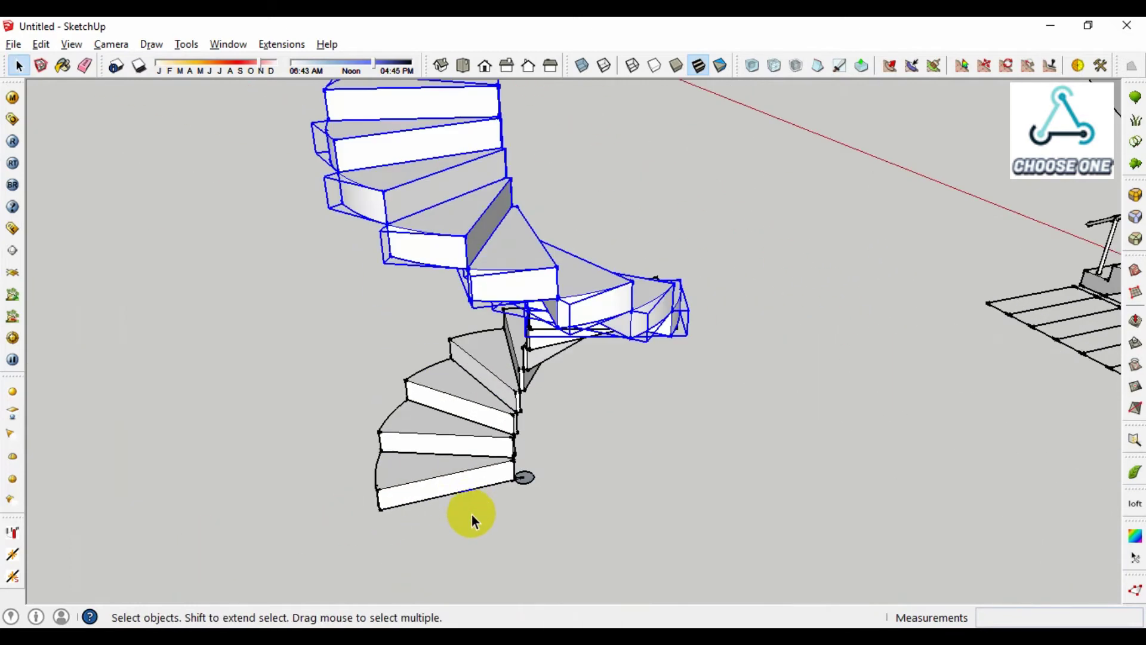
{"action": "key", "text": "q"}
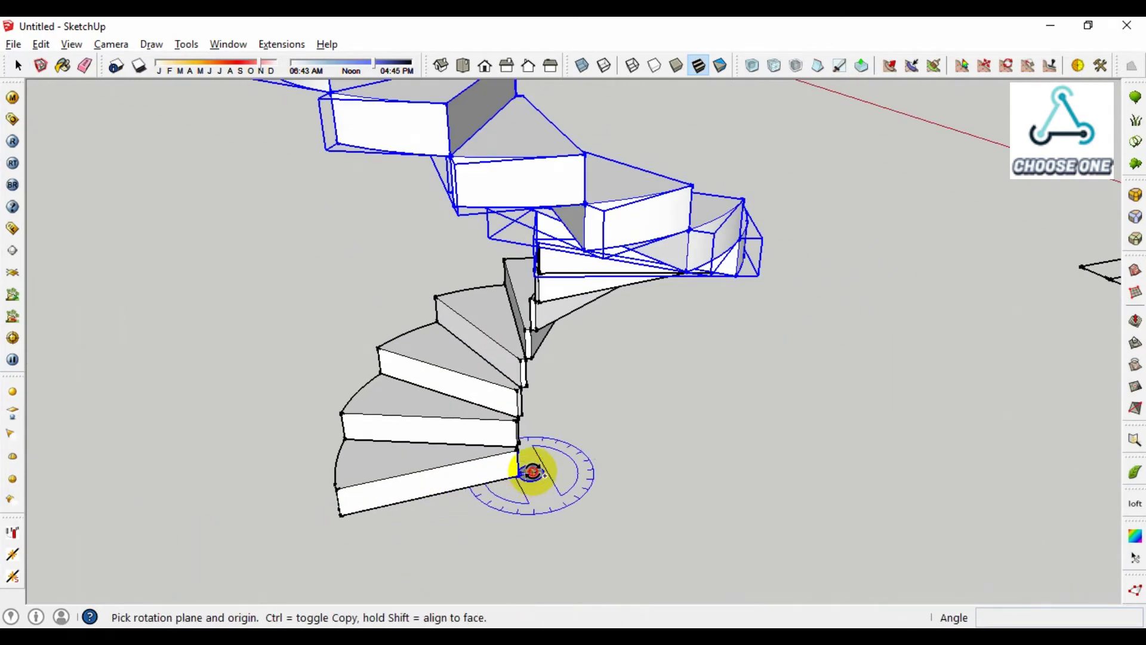
{"action": "left_click", "coordinate": [532, 473]}
{"action": "left_click", "coordinate": [754, 425]}
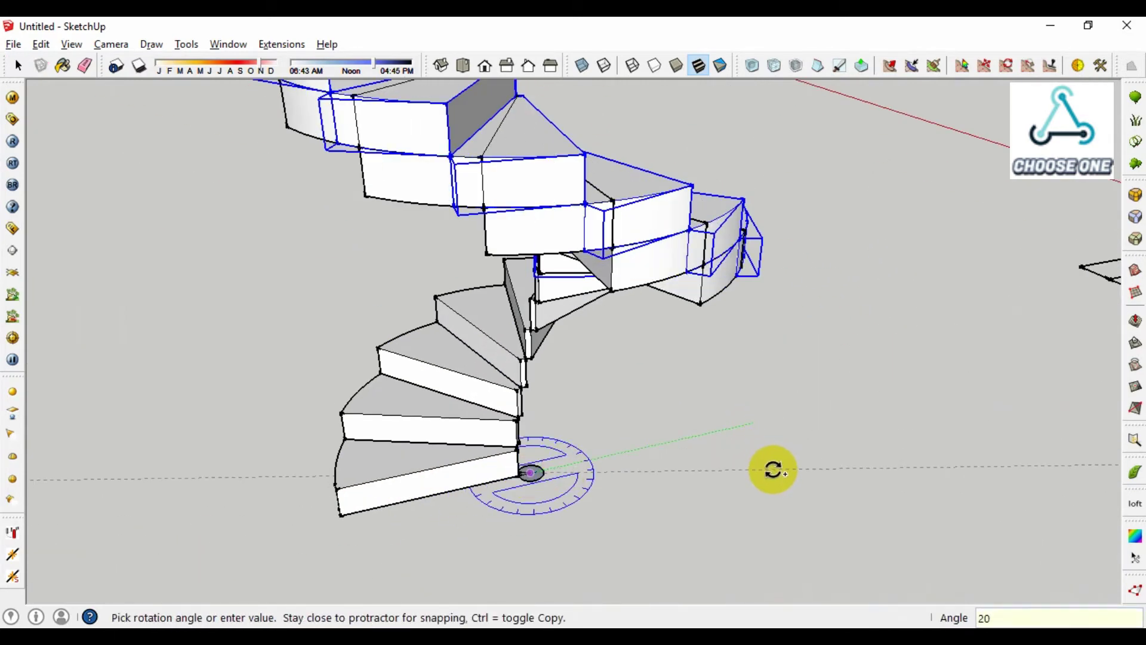
{"action": "key", "text": "Return"}
{"action": "key", "text": "space"}
- Raise the newly copied treads vertically until their lowest corner meets the top corner of the highest existing tread, and clear the selection
{"action": "scroll", "coordinate": [773, 470], "scroll_direction": "down", "scroll_amount": 4}
{"action": "middle_click_drag", "start_coordinate": [533, 338], "coordinate": [962, 239]}
{"action": "middle_click_drag", "start_coordinate": [621, 302], "coordinate": [839, 277]}
{"action": "key", "text": "m"}
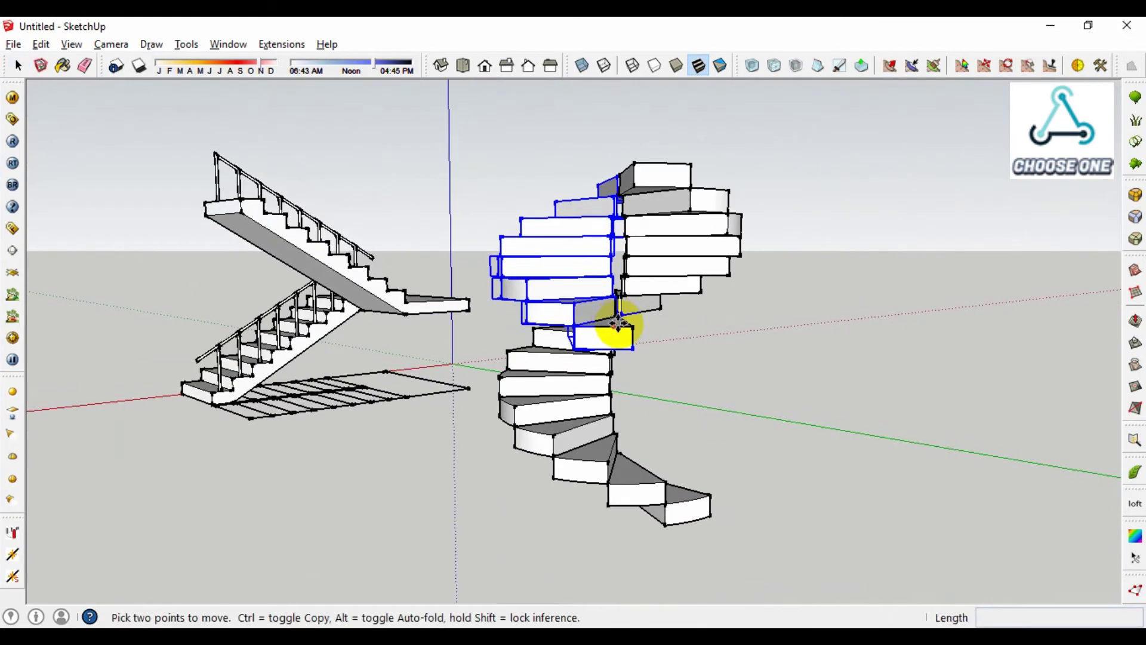
{"action": "left_click", "coordinate": [632, 354]}
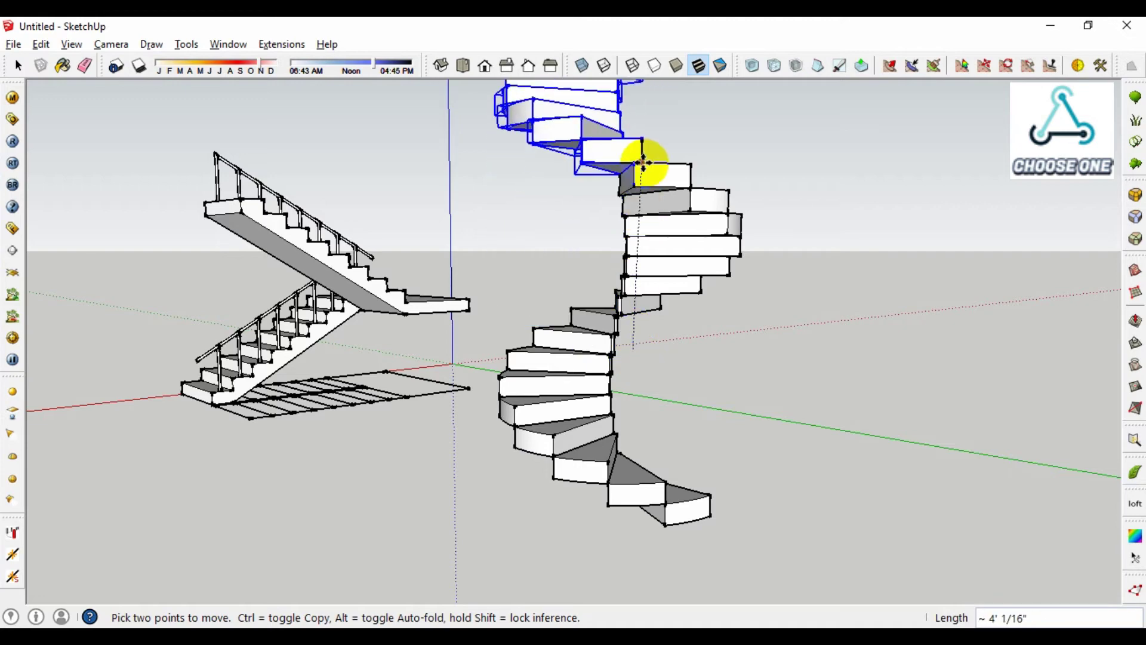
{"action": "scroll", "coordinate": [634, 160], "scroll_direction": "up", "scroll_amount": 3}
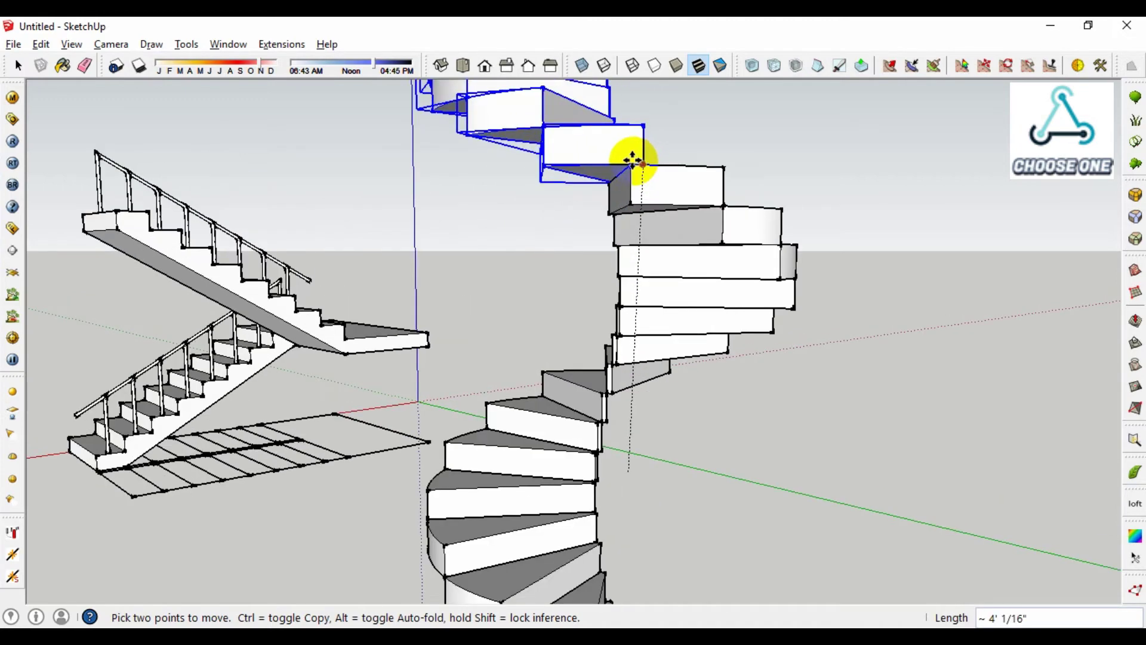
{"action": "key", "text": "space"}
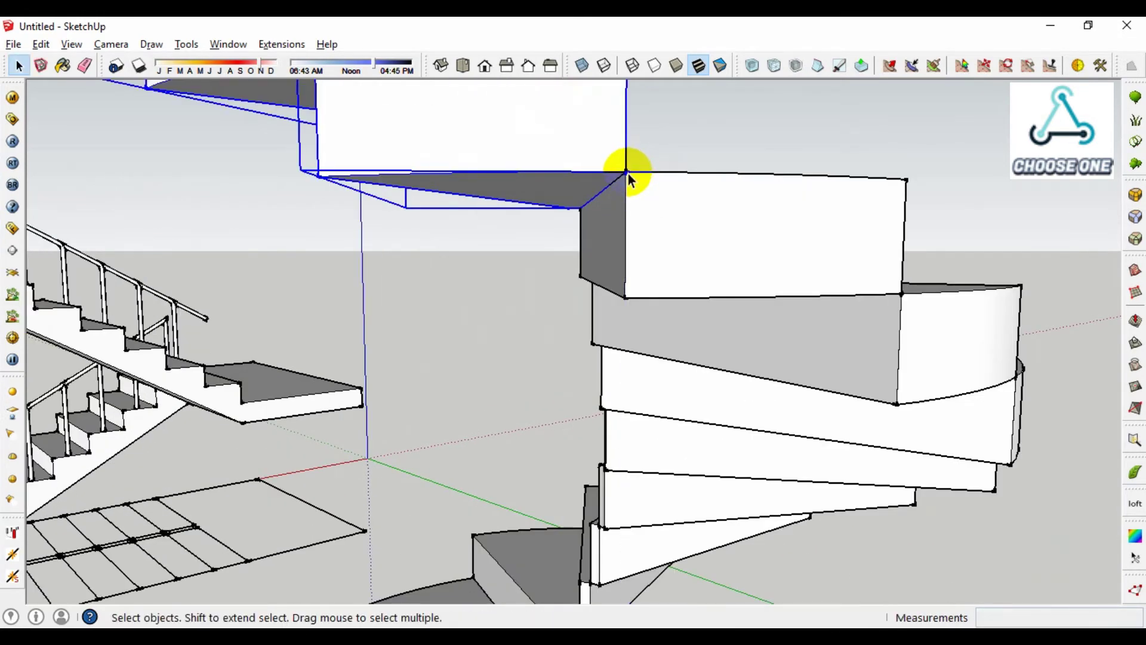
{"action": "scroll", "coordinate": [631, 233], "scroll_direction": "down", "scroll_amount": 6}
{"action": "left_click", "coordinate": [758, 294]}
- Open the small central circle at the staircase base for editing and erase the leftover lines across its face
{"action": "middle_click_drag", "start_coordinate": [758, 293], "coordinate": [352, 378]}
{"action": "key", "text": "space"}
{"action": "scroll", "coordinate": [583, 411], "scroll_direction": "up", "scroll_amount": 10}
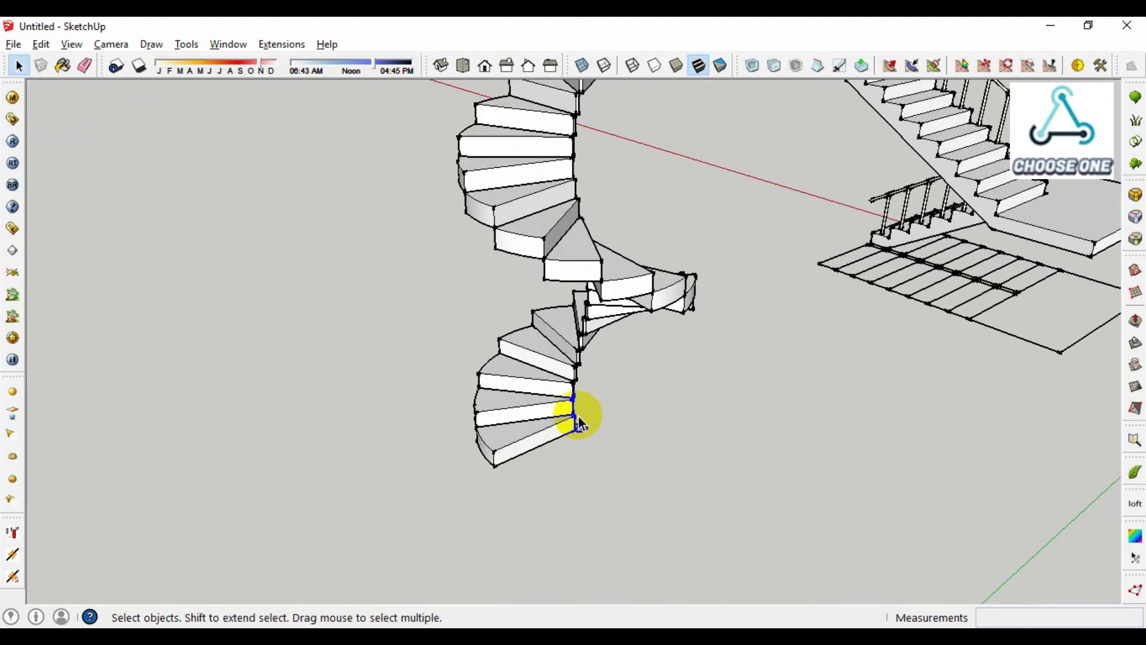
{"action": "scroll", "coordinate": [571, 454], "scroll_direction": "up", "scroll_amount": 2}
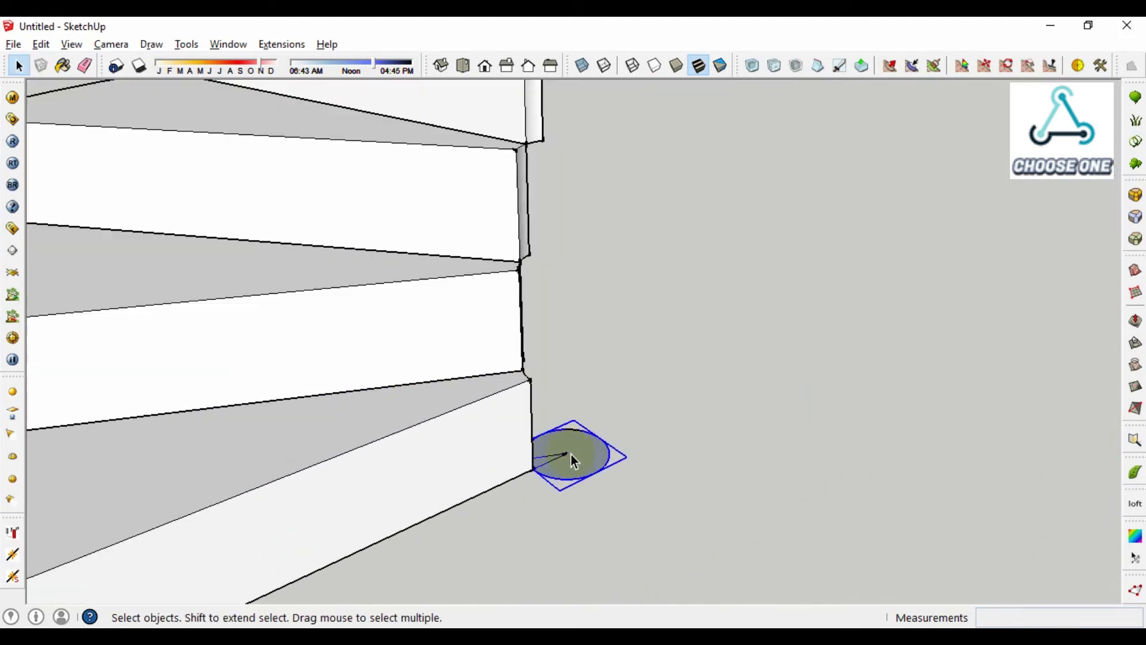
{"action": "double_click", "coordinate": [570, 453]}
{"action": "key", "text": "e"}
{"action": "left_click_drag", "start_coordinate": [562, 455], "coordinate": [554, 452]}
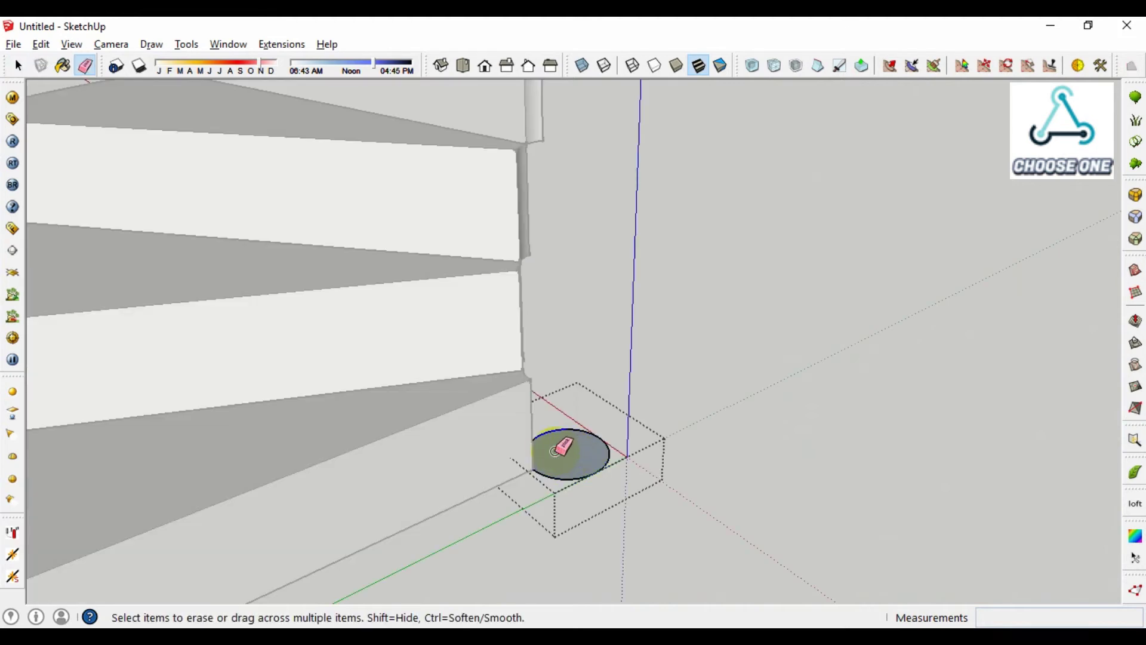
- Push/Pull the circle face upward into a central pole that rises above the top tread, and close the circle's editing
{"action": "left_click", "coordinate": [580, 481]}
{"action": "scroll", "coordinate": [579, 472], "scroll_direction": "down", "scroll_amount": 8}
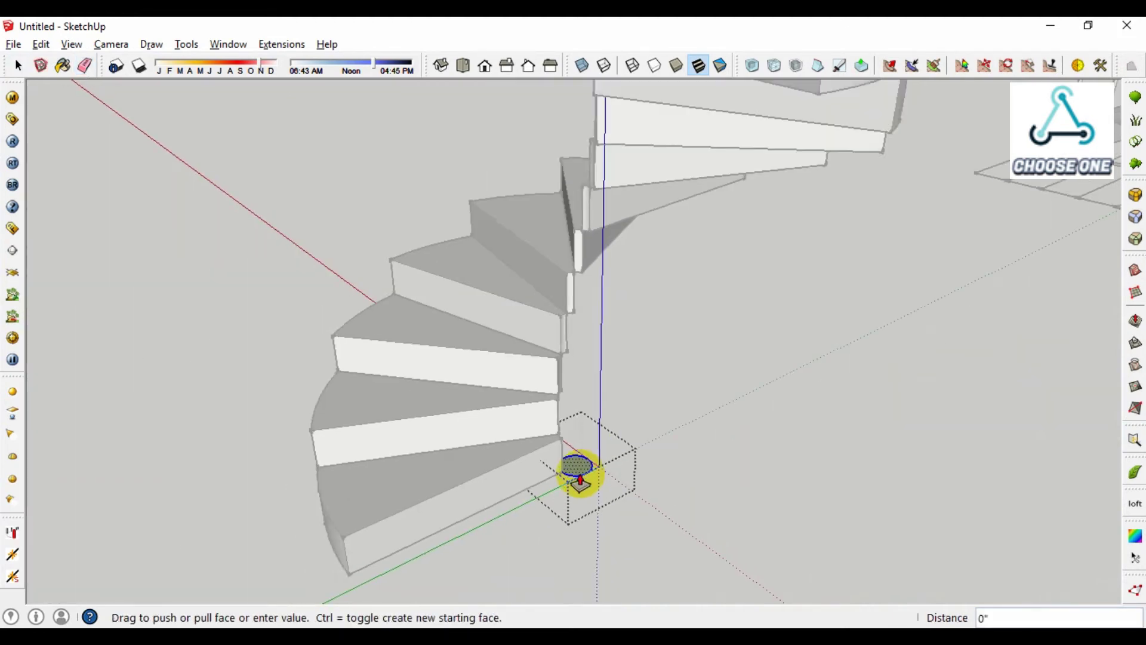
{"action": "scroll", "coordinate": [589, 290], "scroll_direction": "up", "scroll_amount": 3}
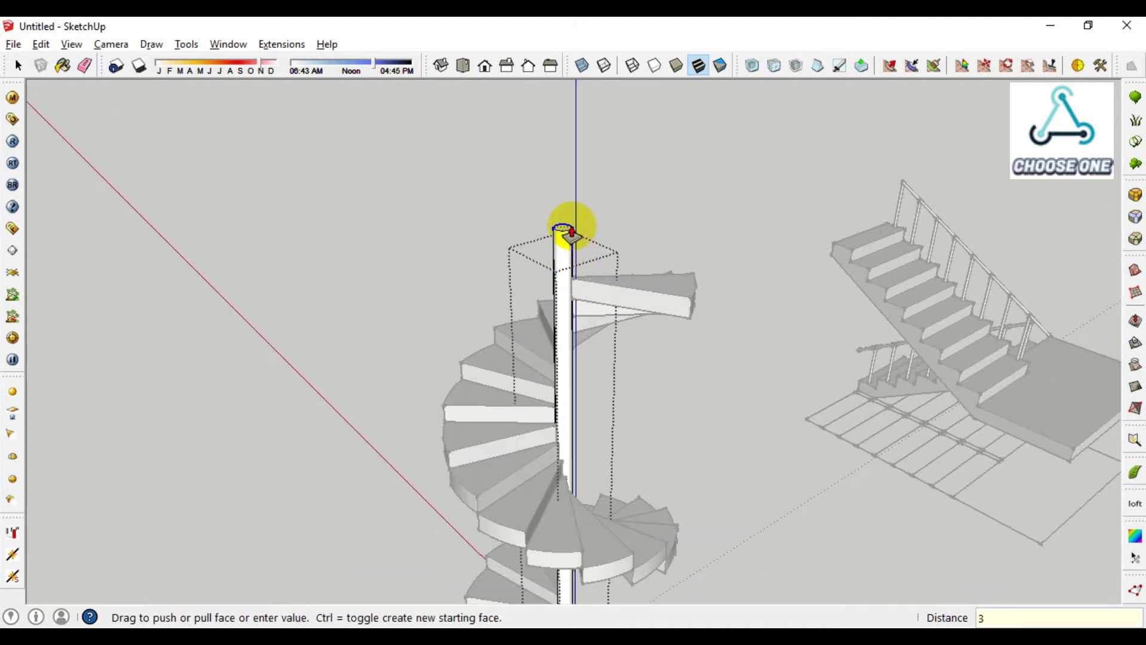
{"action": "mouse_move", "coordinate": [722, 319]}
{"action": "middle_mouse_down"}
{"action": "mouse_move", "coordinate": [583, 277]}
{"action": "mouse_move", "coordinate": [712, 203]}
{"action": "middle_mouse_up"}
{"action": "middle_click_drag", "start_coordinate": [681, 340], "coordinate": [771, 453]}
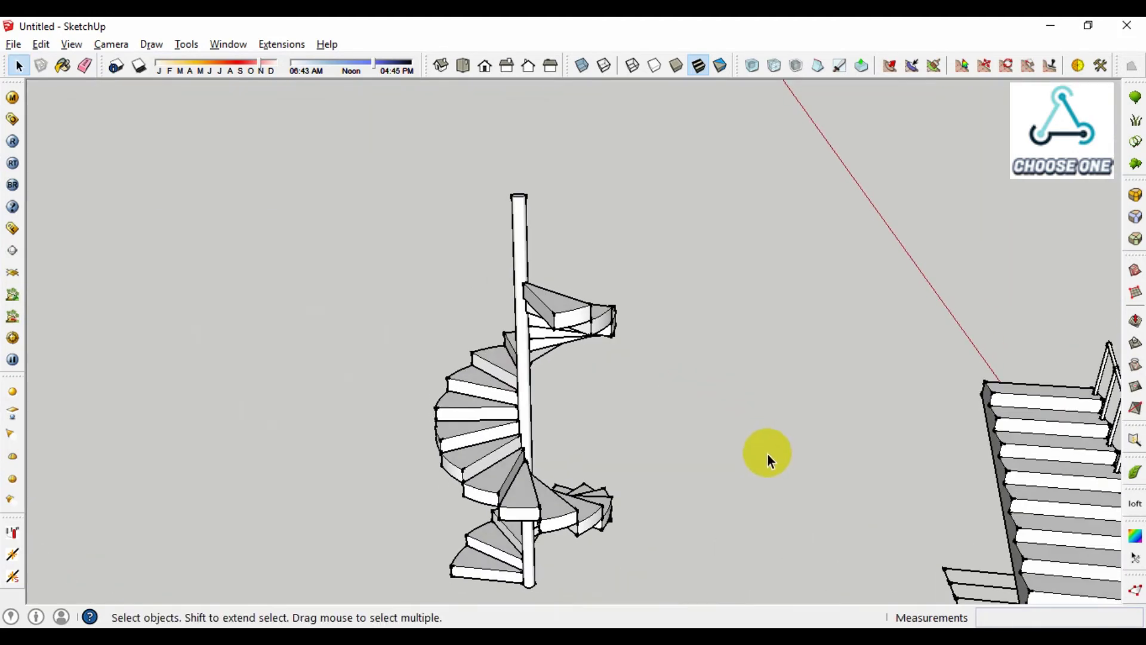
- Open the top tread component for editing and draw a small circle on its upper face near the outer corner
{"action": "scroll", "coordinate": [539, 280], "scroll_direction": "up", "scroll_amount": 3}
{"action": "scroll", "coordinate": [539, 281], "scroll_direction": "up", "scroll_amount": 2}
{"action": "middle_click_drag", "start_coordinate": [575, 312], "coordinate": [560, 404]}
{"action": "left_click", "coordinate": [560, 404]}
{"action": "scroll", "coordinate": [577, 395], "scroll_direction": "up", "scroll_amount": 3}
{"action": "scroll", "coordinate": [577, 396], "scroll_direction": "up", "scroll_amount": 2}
{"action": "double_click", "coordinate": [513, 407]}
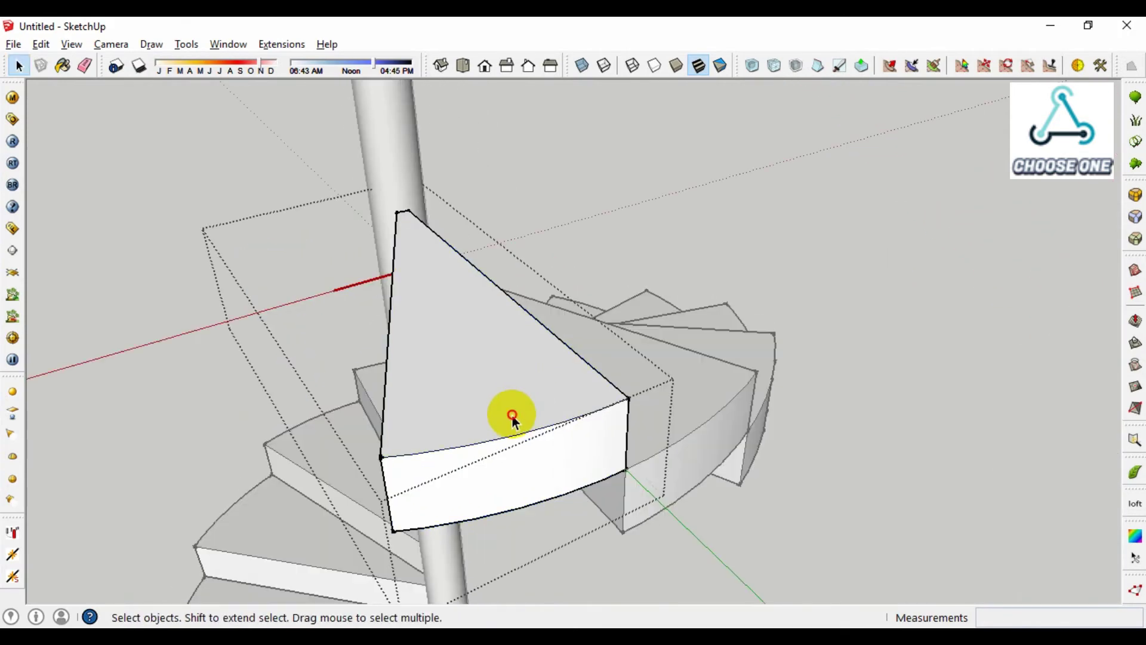
{"action": "scroll", "coordinate": [505, 410], "scroll_direction": "up", "scroll_amount": 4}
{"action": "key", "text": "c"}
{"action": "middle_click_drag", "start_coordinate": [495, 436], "coordinate": [486, 511]}
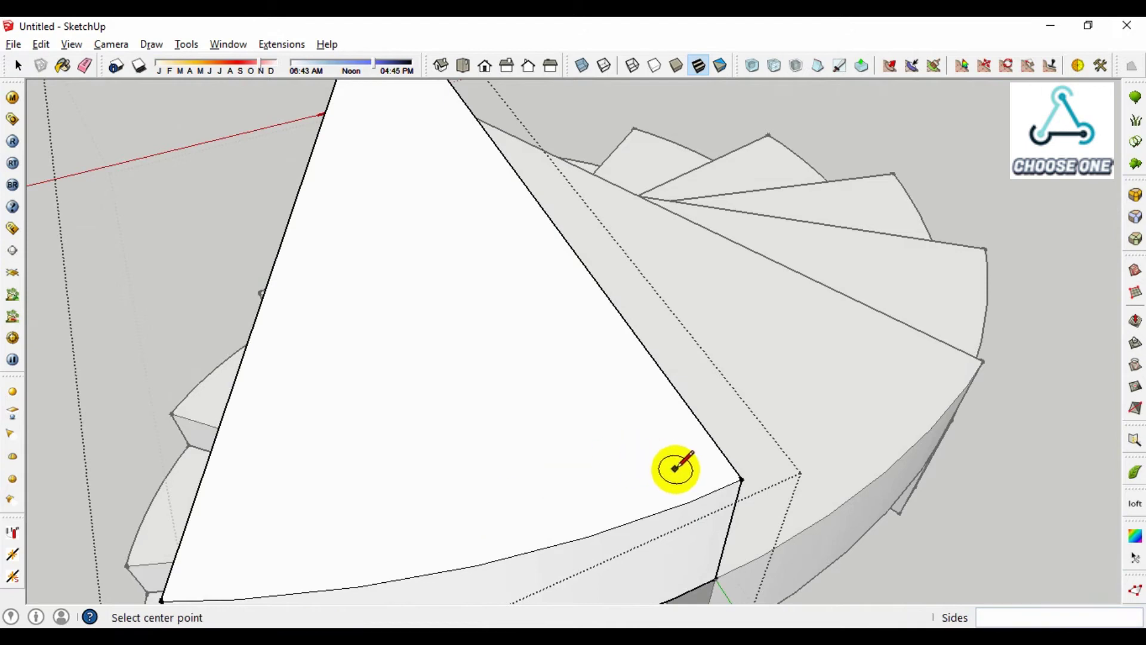
{"action": "scroll", "coordinate": [657, 472], "scroll_direction": "up", "scroll_amount": 2}
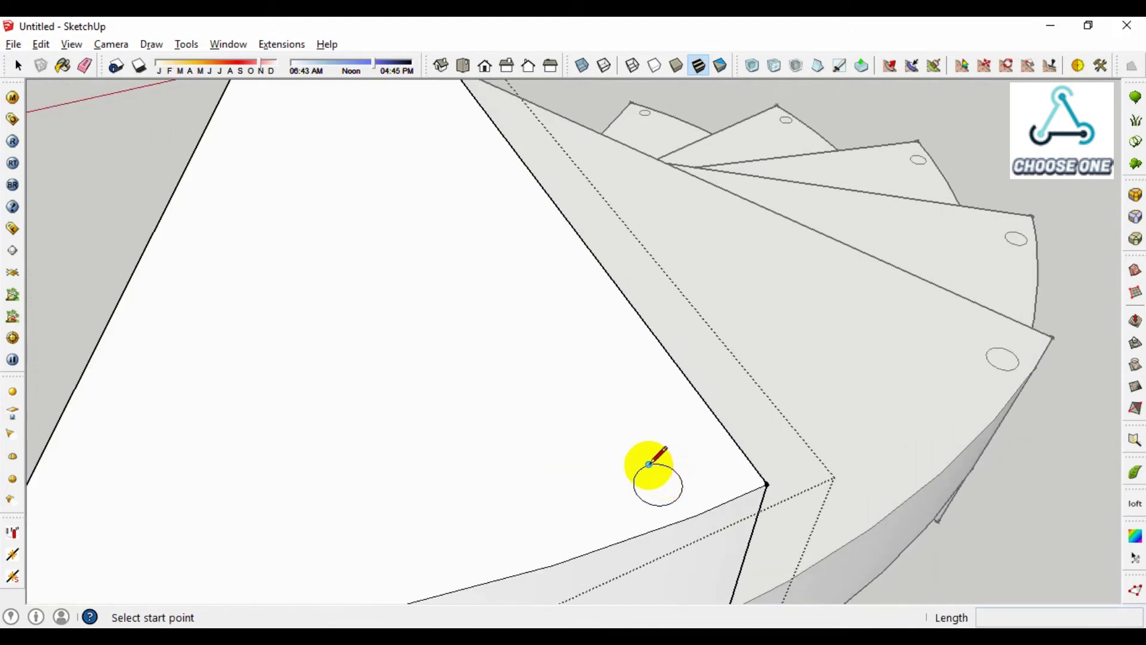
- Draw a vertical post line up from the small circle's centre and a handrail line to the neighbouring post's top, and close the component
{"action": "left_click", "coordinate": [655, 485]}
{"action": "scroll", "coordinate": [655, 482], "scroll_direction": "down", "scroll_amount": 4}
{"action": "middle_click_drag", "start_coordinate": [651, 482], "coordinate": [602, 341]}
{"action": "scroll", "coordinate": [561, 402], "scroll_direction": "down", "scroll_amount": 5}
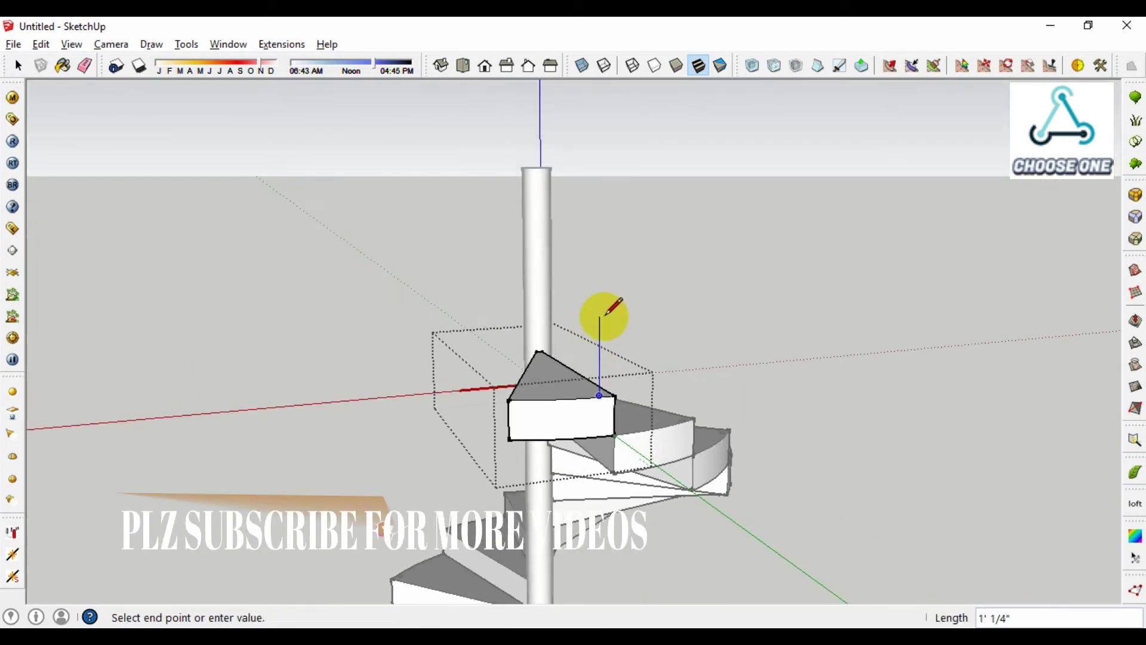
{"action": "left_click", "coordinate": [600, 277]}
{"action": "middle_click_drag", "start_coordinate": [604, 274], "coordinate": [598, 315]}
{"action": "left_click", "coordinate": [651, 248]}
{"action": "key", "text": "space"}
{"action": "scroll", "coordinate": [653, 256], "scroll_direction": "down", "scroll_amount": 8}
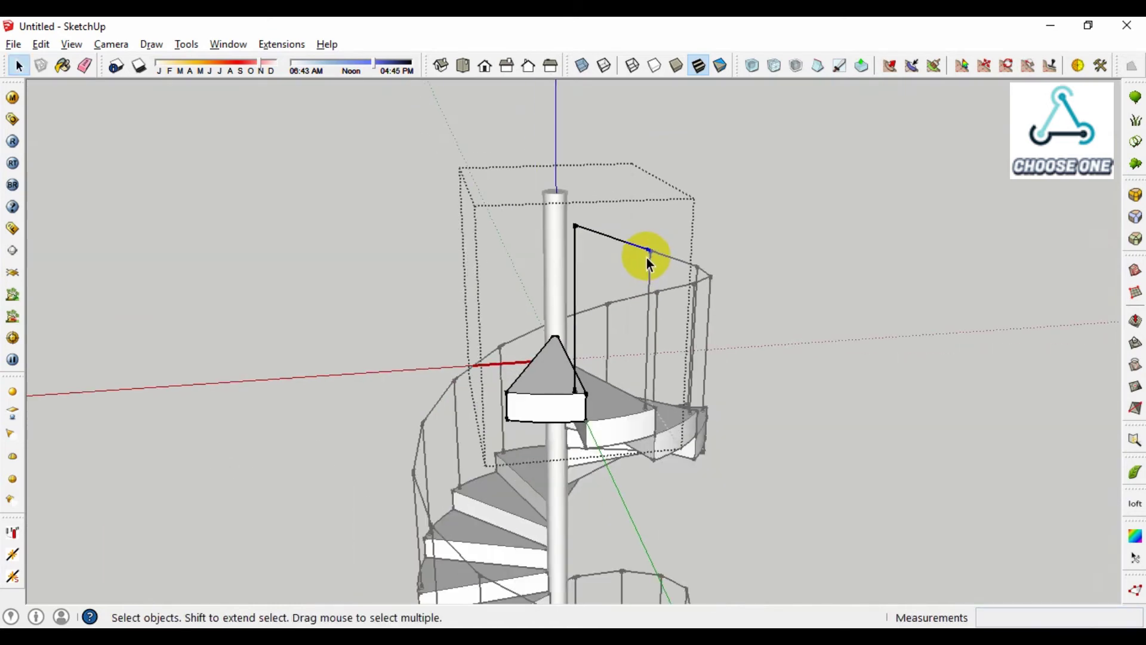
{"action": "middle_click_drag", "start_coordinate": [690, 436], "coordinate": [43, 392]}
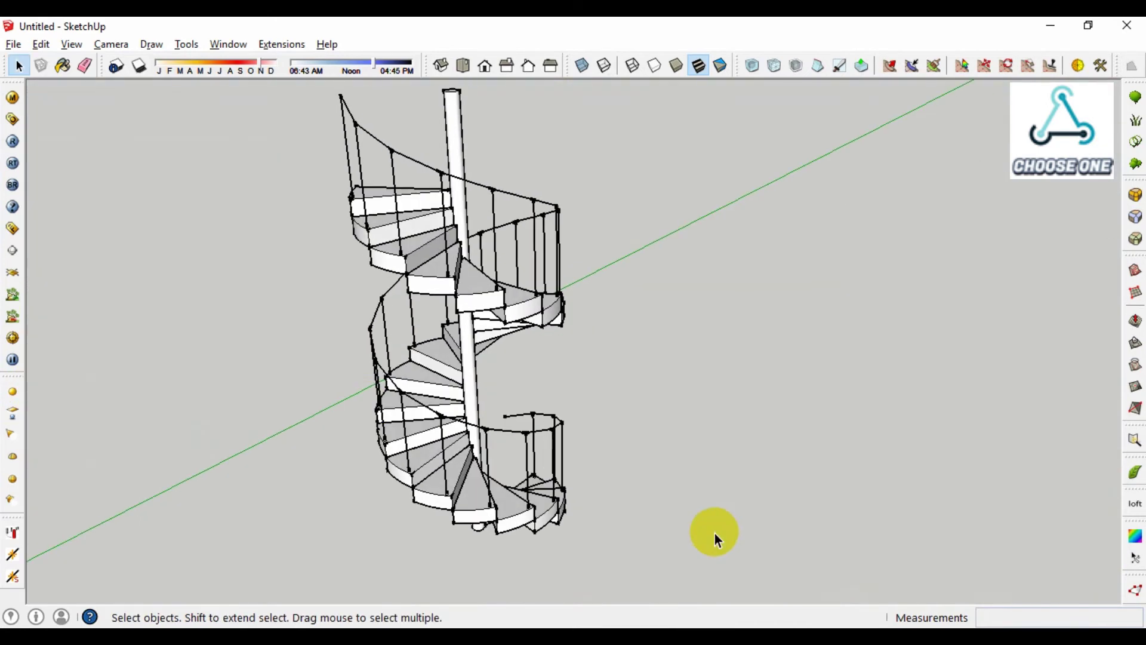
- Open the tread component again and sweep the small circle along the post and handrail lines with Follow Me
{"action": "middle_click_drag", "start_coordinate": [358, 438], "coordinate": [587, 236]}
{"action": "scroll", "coordinate": [525, 417], "scroll_direction": "up", "scroll_amount": 5}
{"action": "left_click", "coordinate": [639, 454]}
{"action": "double_click", "coordinate": [588, 432]}
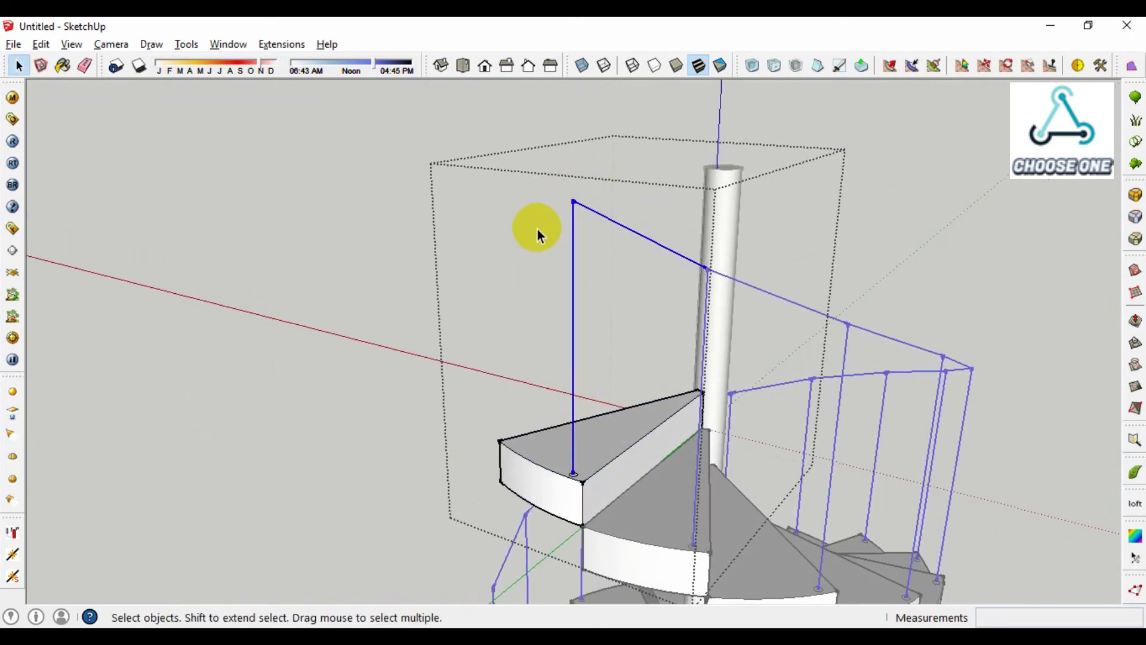
{"action": "key", "text": "p"}
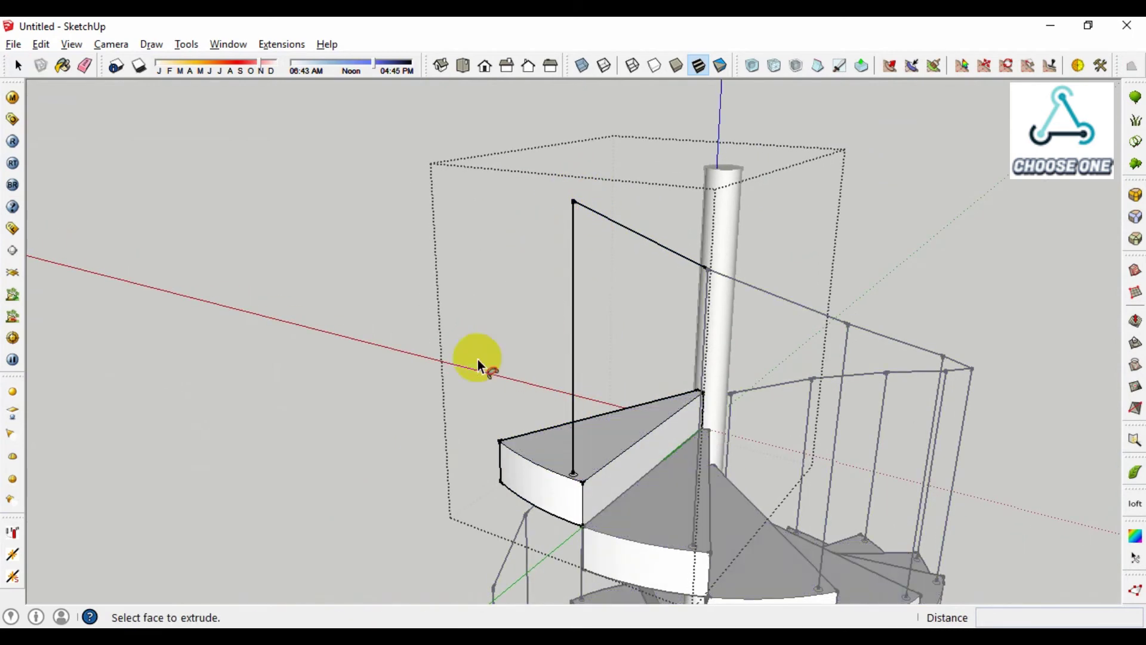
{"action": "key", "text": "space"}
{"action": "left_click", "coordinate": [572, 206]}
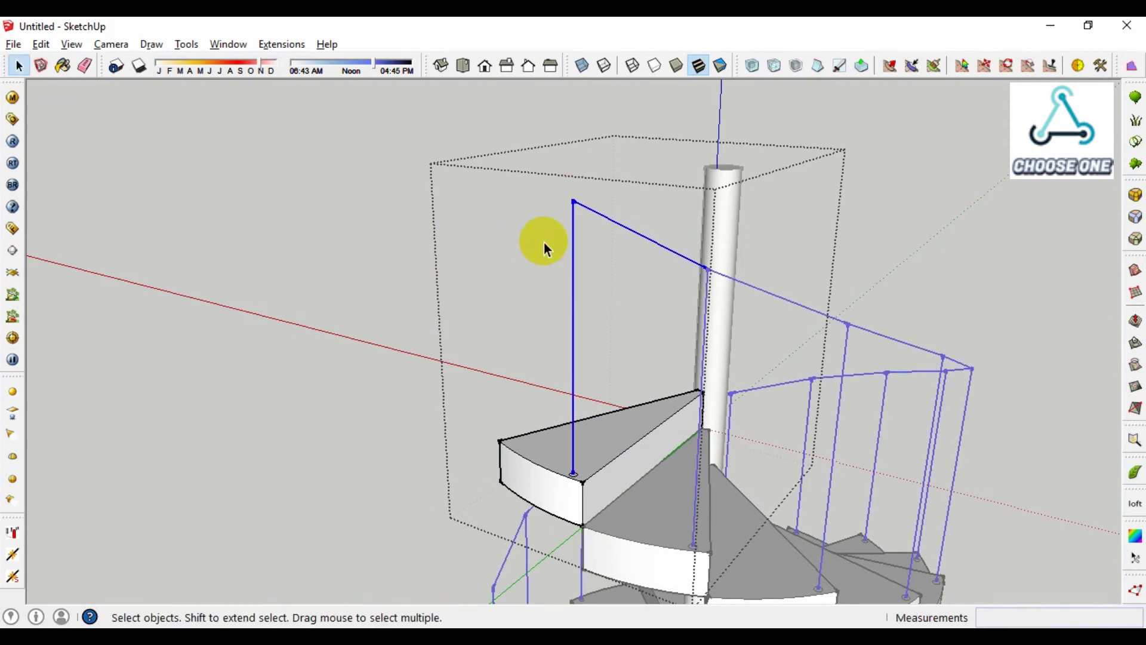
{"action": "left_click", "coordinate": [183, 46]}
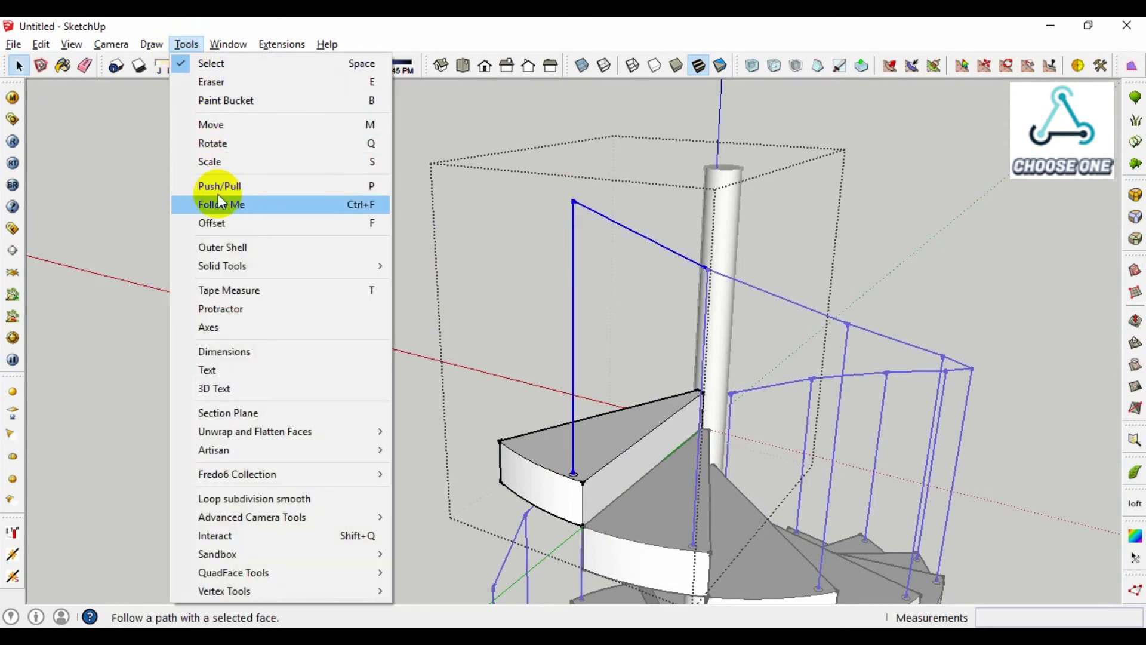
{"action": "left_click", "coordinate": [224, 206]}
{"action": "scroll", "coordinate": [564, 454], "scroll_direction": "up", "scroll_amount": 6}
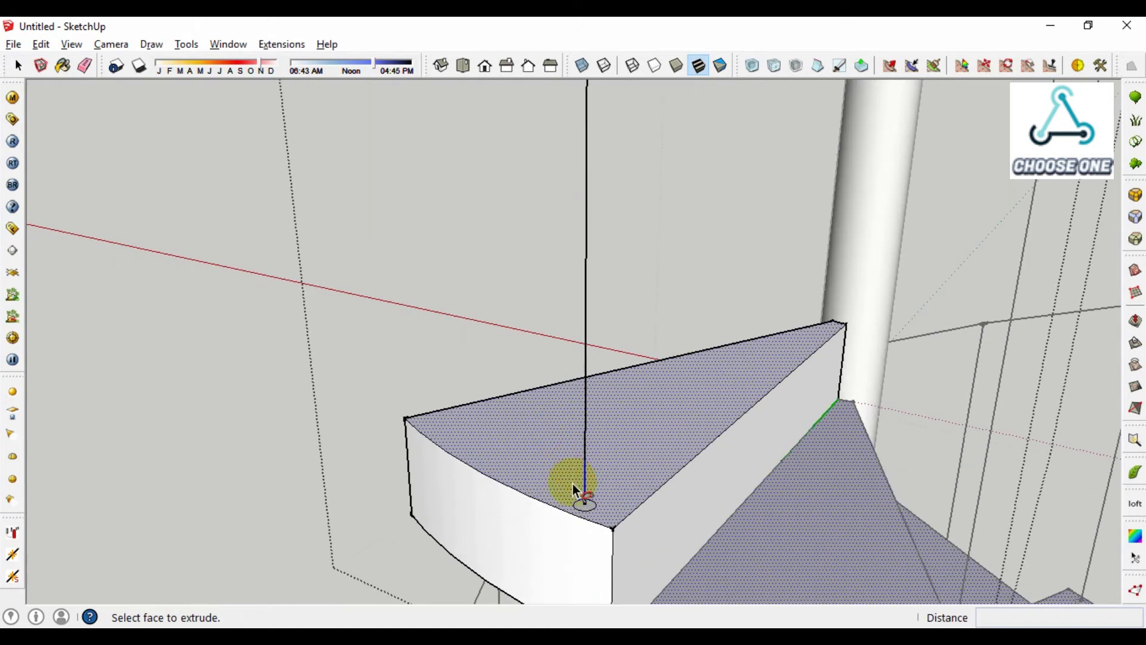
{"action": "left_click", "coordinate": [589, 513]}
{"action": "scroll", "coordinate": [583, 513], "scroll_direction": "down", "scroll_amount": 5}
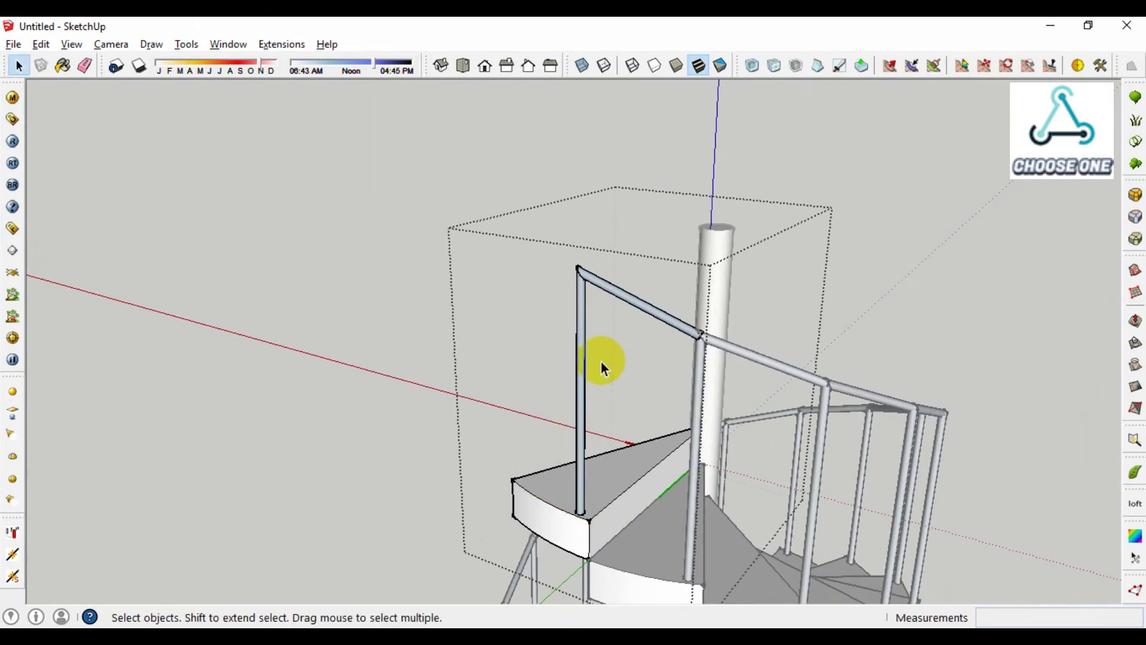
- Select the whole swept post and handrail, reverse its faces, and close the tread component
{"action": "triple_click", "coordinate": [572, 279]}
{"action": "right_click", "coordinate": [584, 296]}
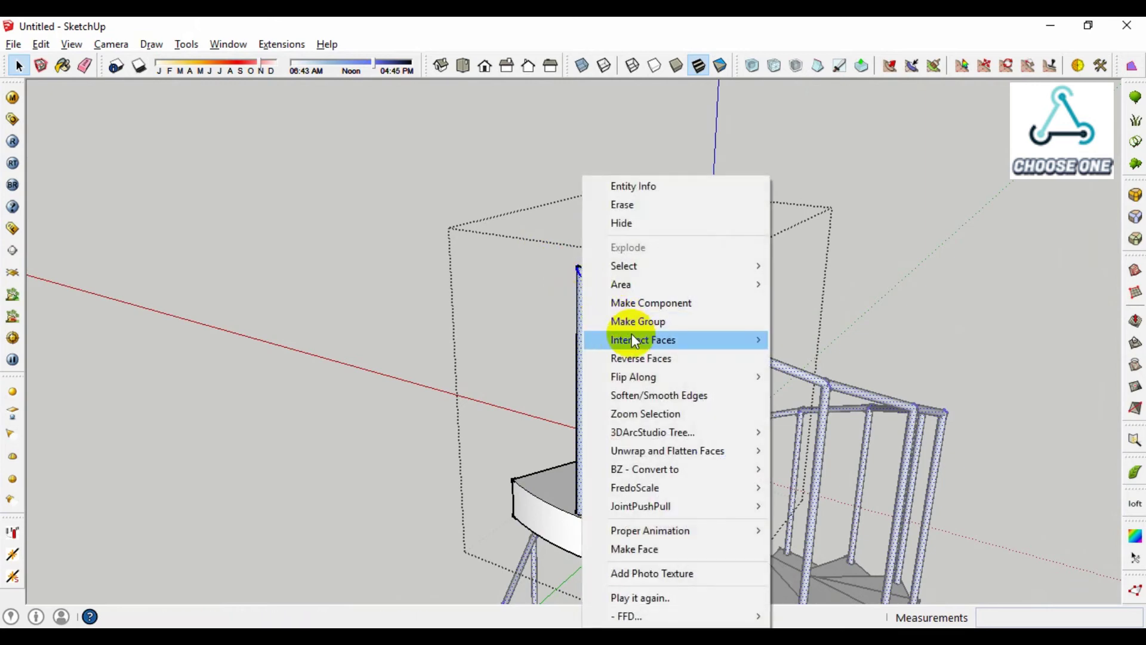
{"action": "left_click", "coordinate": [645, 359]}
{"action": "scroll", "coordinate": [634, 365], "scroll_direction": "down", "scroll_amount": 6}
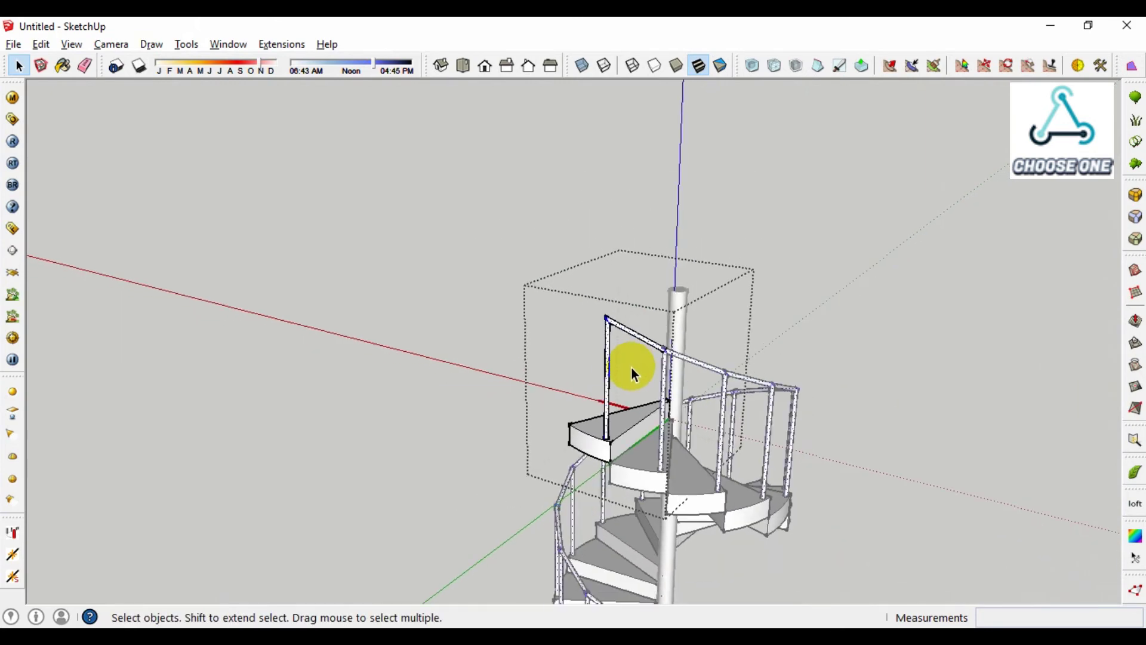
{"action": "left_click", "coordinate": [930, 353]}
- Open one of the upper tread components for editing, viewed from below so its underside is exposed
{"action": "middle_click_drag", "start_coordinate": [929, 354], "coordinate": [521, 306]}
{"action": "scroll", "coordinate": [653, 368], "scroll_direction": "down", "scroll_amount": 5}
{"action": "left_click", "coordinate": [635, 395]}
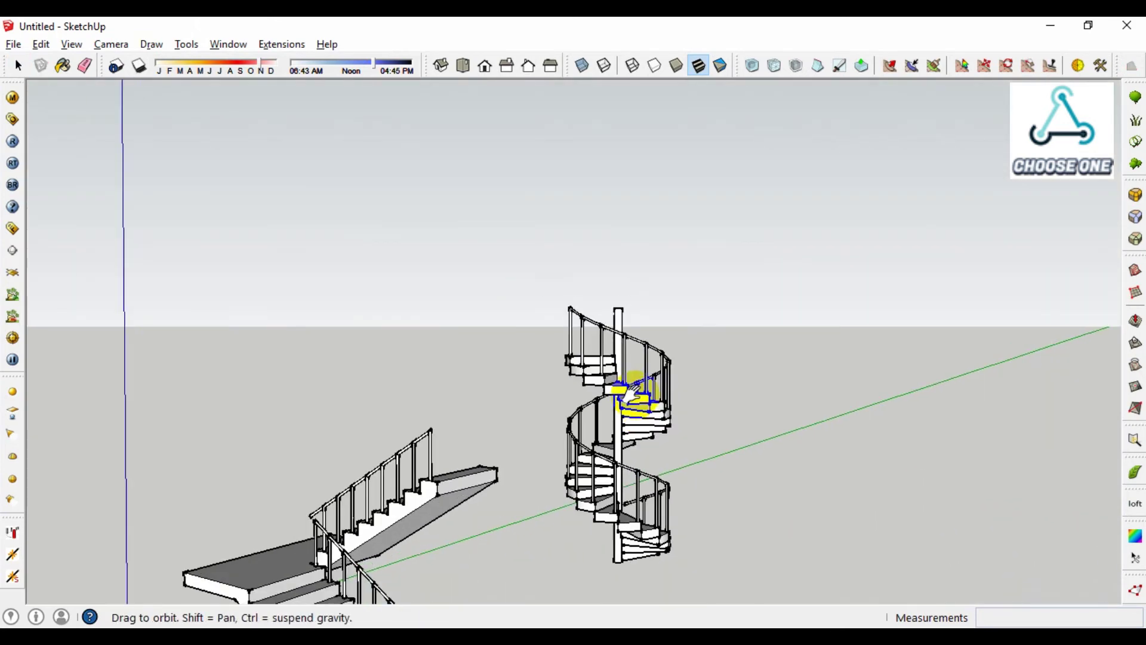
{"action": "middle_click_drag", "start_coordinate": [635, 395], "coordinate": [750, 243], "text": "shift"}
{"action": "scroll", "coordinate": [525, 300], "scroll_direction": "up", "scroll_amount": 10}
{"action": "left_click", "coordinate": [693, 278]}
{"action": "middle_click_drag", "start_coordinate": [693, 278], "coordinate": [761, 267]}
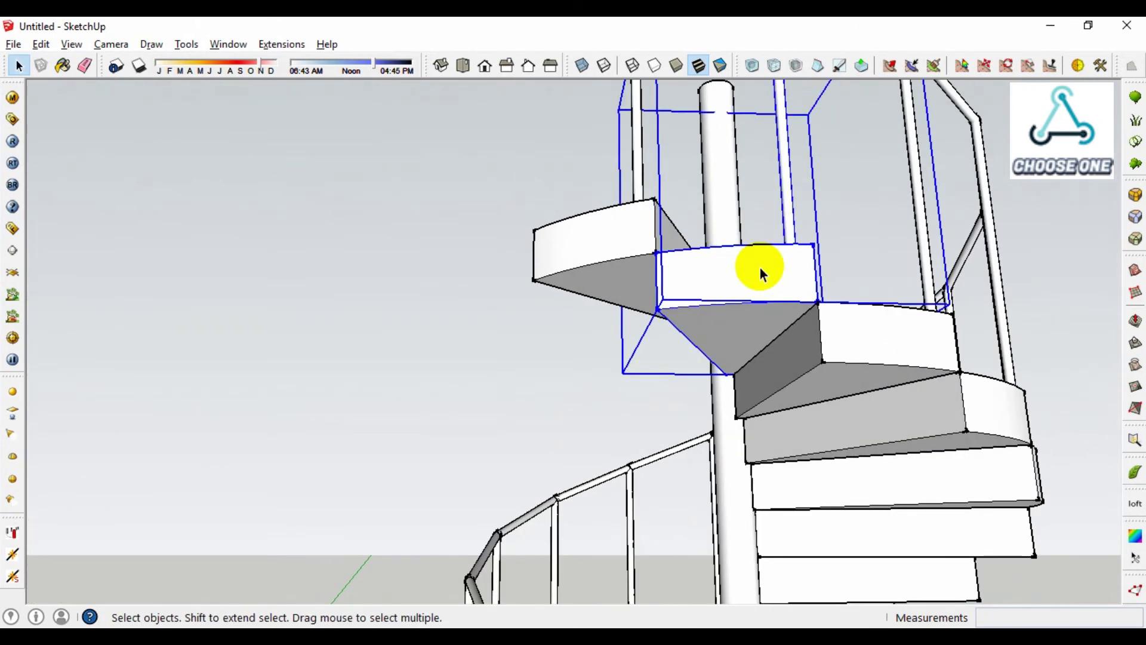
{"action": "double_click", "coordinate": [765, 275]}
{"action": "scroll", "coordinate": [806, 322], "scroll_direction": "up", "scroll_amount": 5}
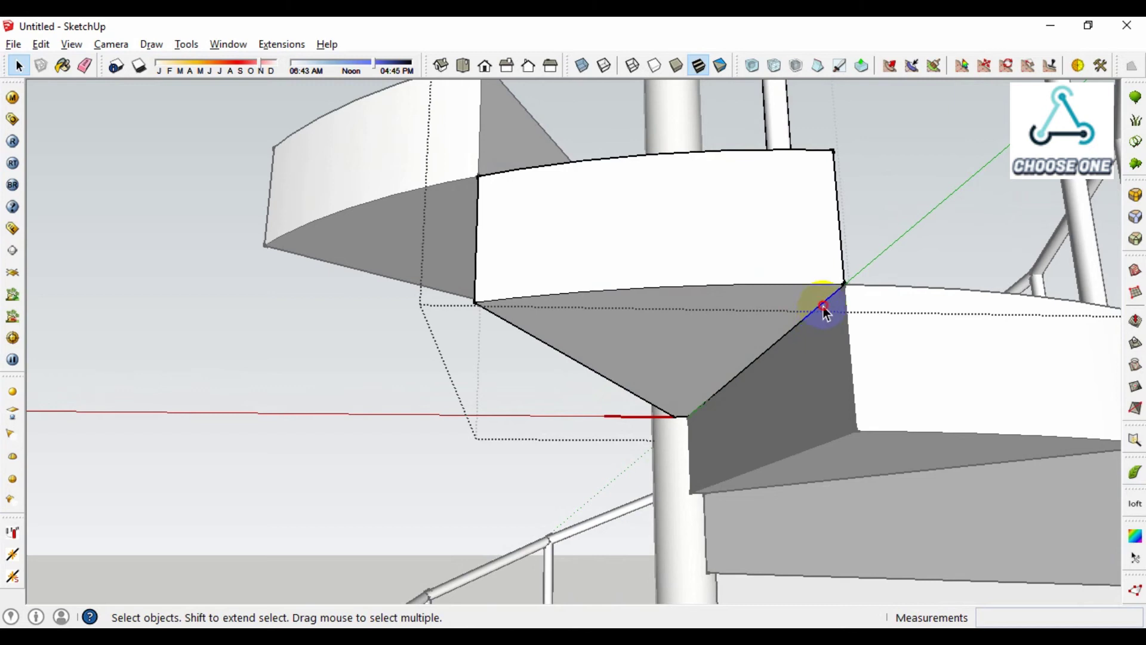
- Try to move the tread's lower edge down along the riser to the adjacent tread's underside corner
{"action": "left_click", "coordinate": [843, 288]}
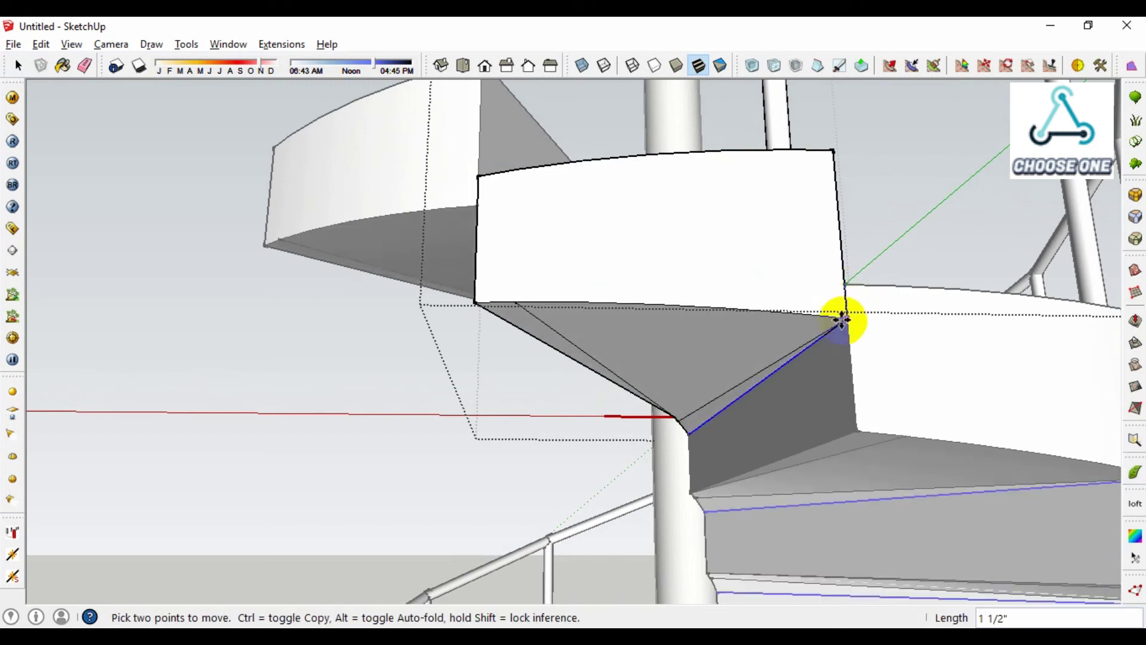
{"action": "scroll", "coordinate": [853, 427], "scroll_direction": "up", "scroll_amount": 3}
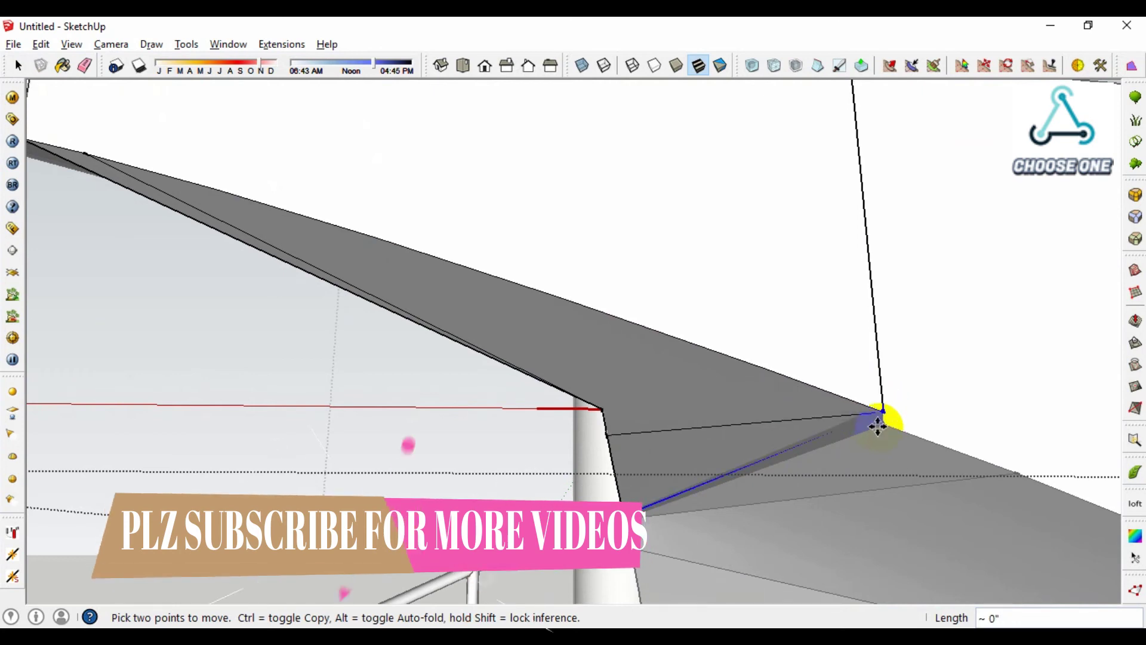
{"action": "left_click", "coordinate": [878, 425]}
{"action": "key", "text": "ctrl+z"}
{"action": "scroll", "coordinate": [770, 287], "scroll_direction": "down", "scroll_amount": 4}
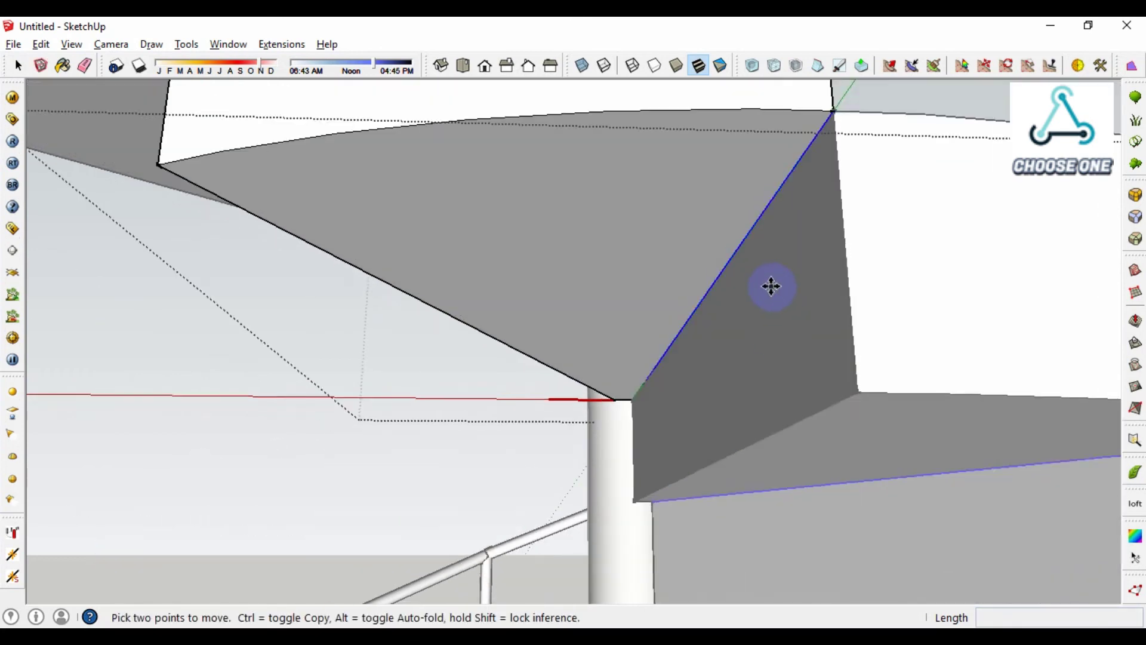
- Move the tread's lower edge straight down to meet the adjacent tread's underside corner, sloping the underside, and close the component
{"action": "scroll", "coordinate": [797, 224], "scroll_direction": "up", "scroll_amount": 4}
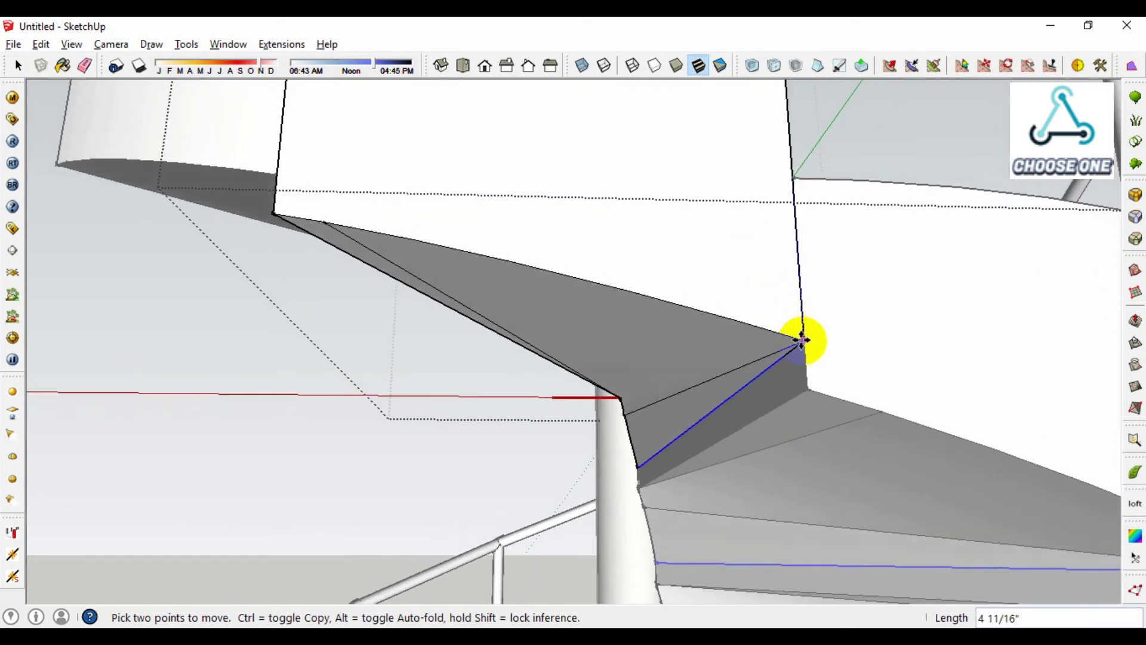
{"action": "left_click", "coordinate": [805, 389]}
{"action": "key", "text": "space"}
{"action": "scroll", "coordinate": [770, 370], "scroll_direction": "down", "scroll_amount": 8}
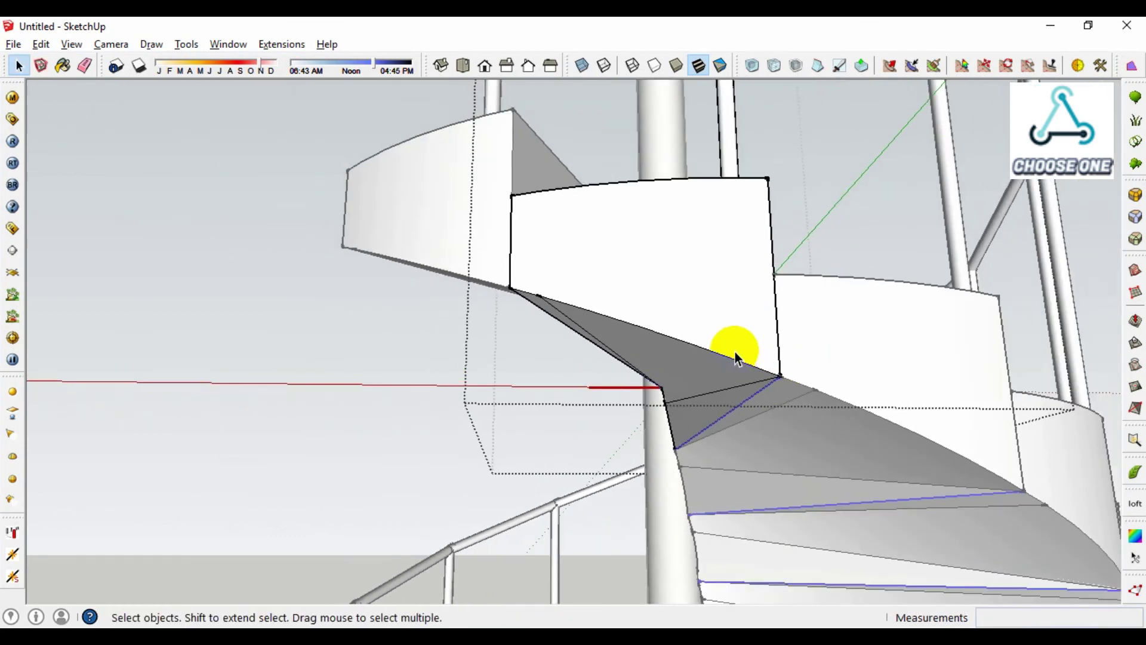
{"action": "left_click", "coordinate": [941, 340]}
- Examine the sloped underside up close at the tread joints and across the whole spiral staircase
{"action": "middle_click_drag", "start_coordinate": [940, 342], "coordinate": [686, 481]}
{"action": "scroll", "coordinate": [639, 455], "scroll_direction": "up", "scroll_amount": 10}
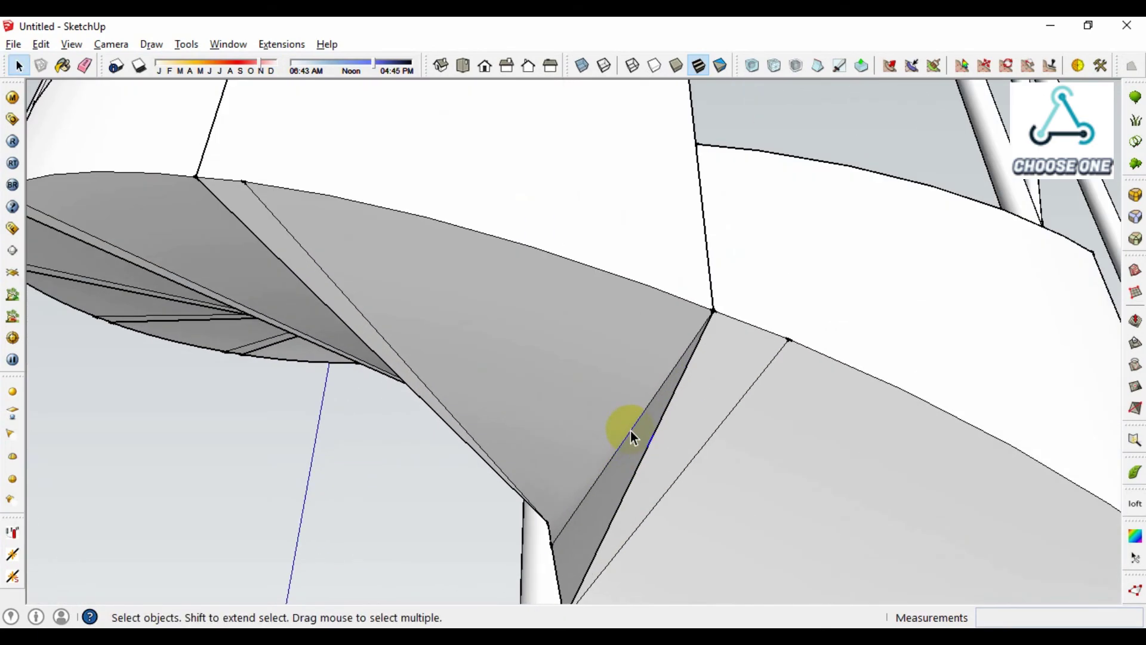
{"action": "middle_click_drag", "start_coordinate": [631, 431], "coordinate": [762, 486]}
{"action": "scroll", "coordinate": [686, 487], "scroll_direction": "down", "scroll_amount": 3}
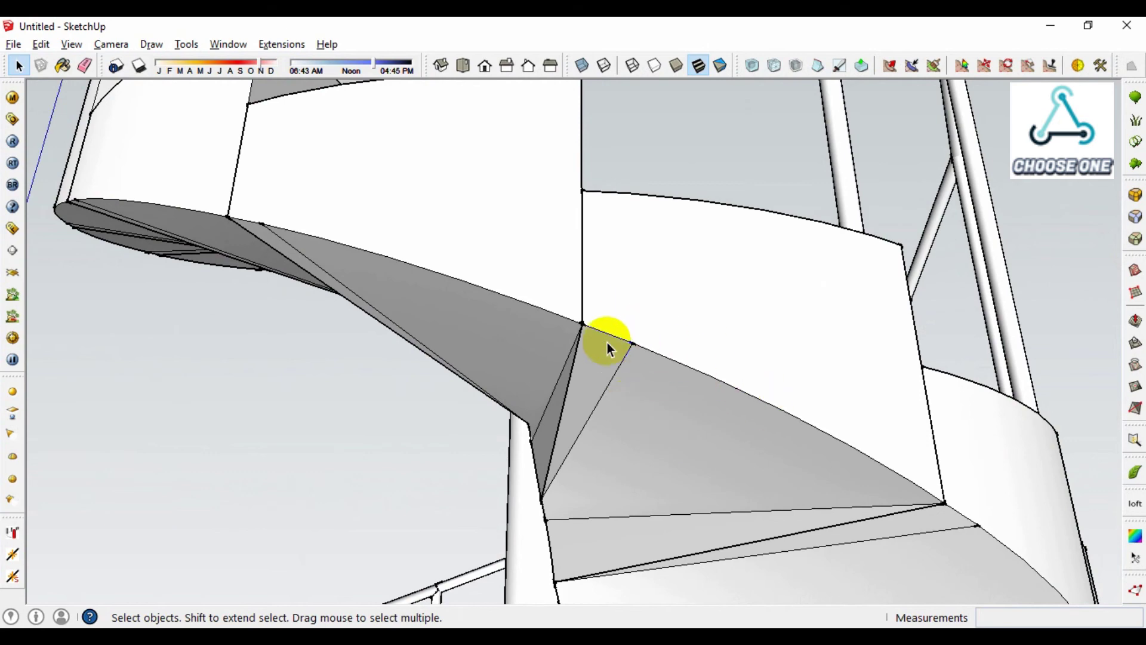
{"action": "scroll", "coordinate": [609, 349], "scroll_direction": "down", "scroll_amount": 10}
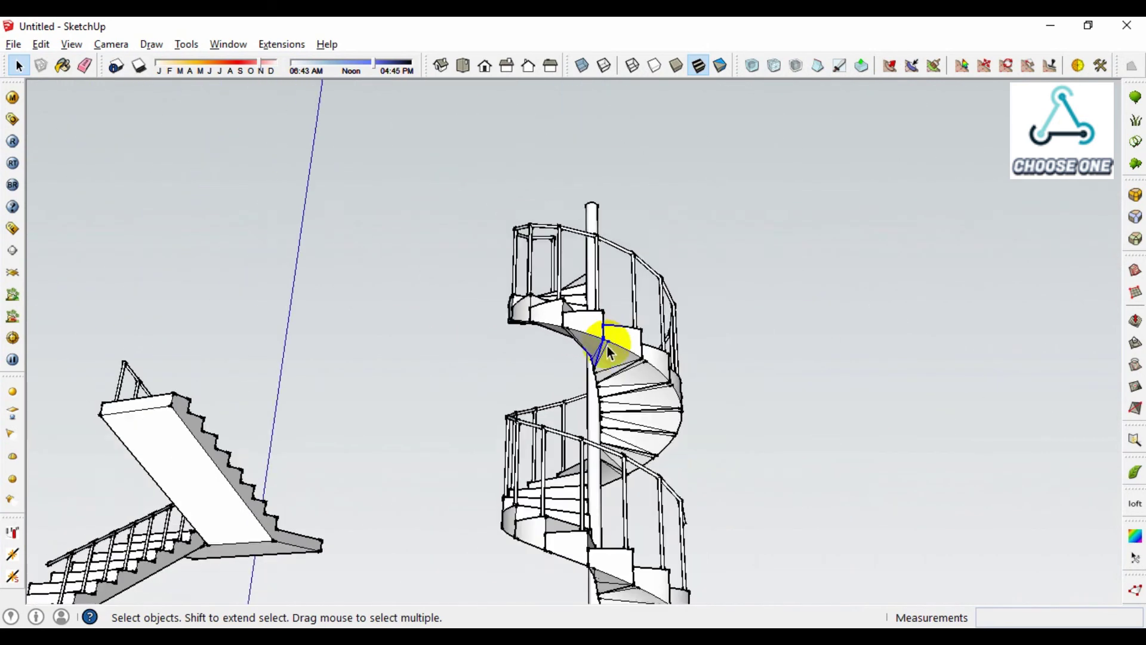
{"action": "scroll", "coordinate": [609, 351], "scroll_direction": "down", "scroll_amount": 6}
{"action": "middle_click_drag", "start_coordinate": [586, 404], "coordinate": [615, 302]}
{"action": "scroll", "coordinate": [625, 411], "scroll_direction": "up", "scroll_amount": 3}
{"action": "middle_click_drag", "start_coordinate": [625, 410], "coordinate": [499, 290]}
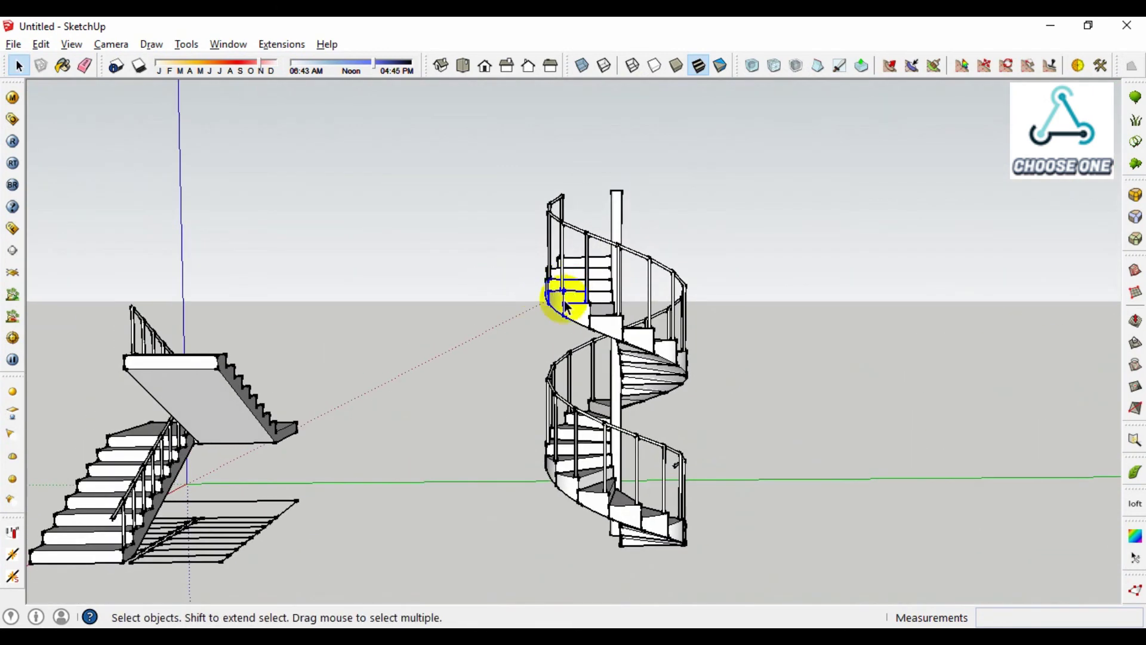
- Select all parts of the spiral staircase and make them one group
{"action": "scroll", "coordinate": [604, 345], "scroll_direction": "down", "scroll_amount": 2}
{"action": "left_click_drag", "start_coordinate": [526, 578], "coordinate": [526, 577]}
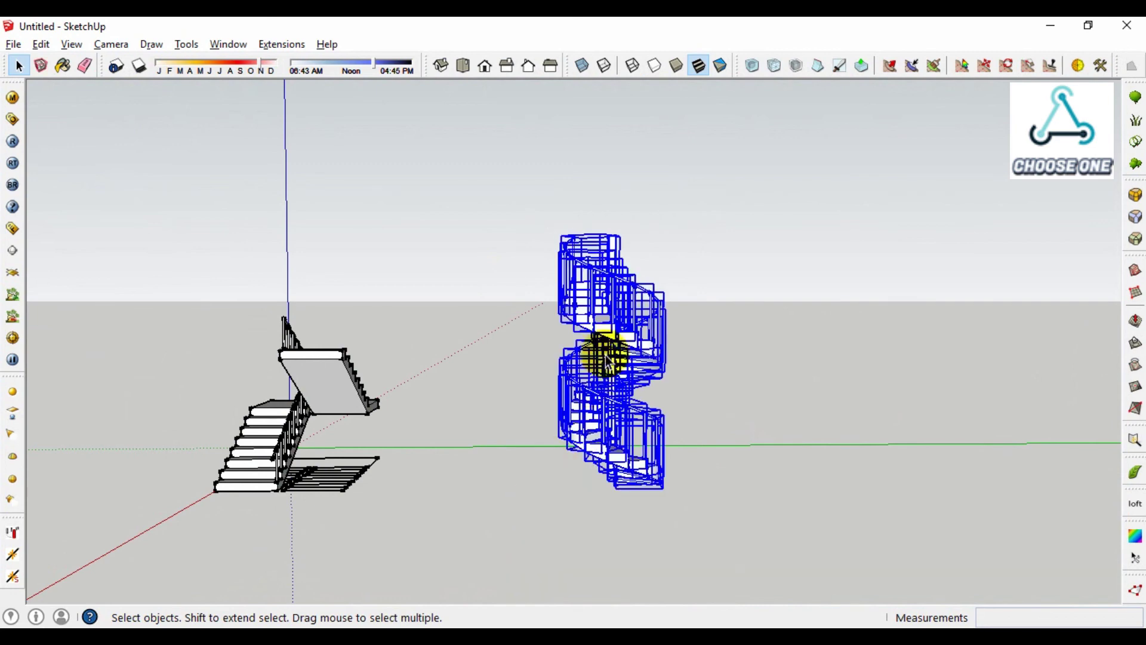
{"action": "right_click", "coordinate": [616, 338]}
{"action": "left_click", "coordinate": [674, 351]}
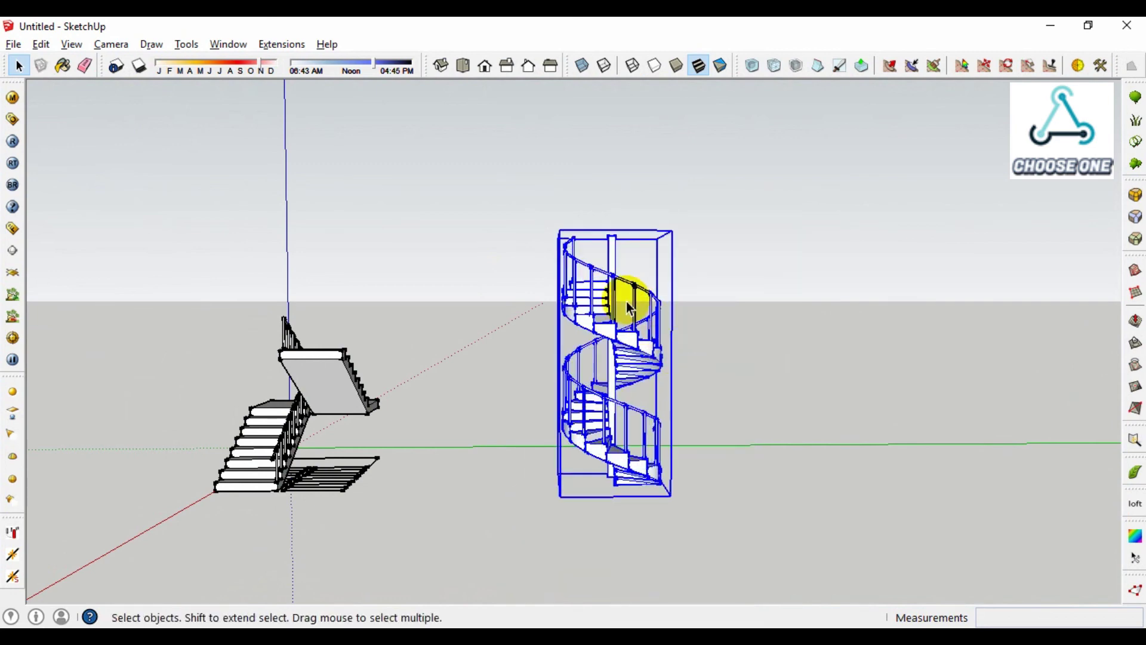
- Open the staircase group, explode all the components inside it into loose geometry, and clear the selection
{"action": "double_click", "coordinate": [607, 330]}
{"action": "key", "text": "ctrl+a"}
{"action": "right_click", "coordinate": [607, 331]}
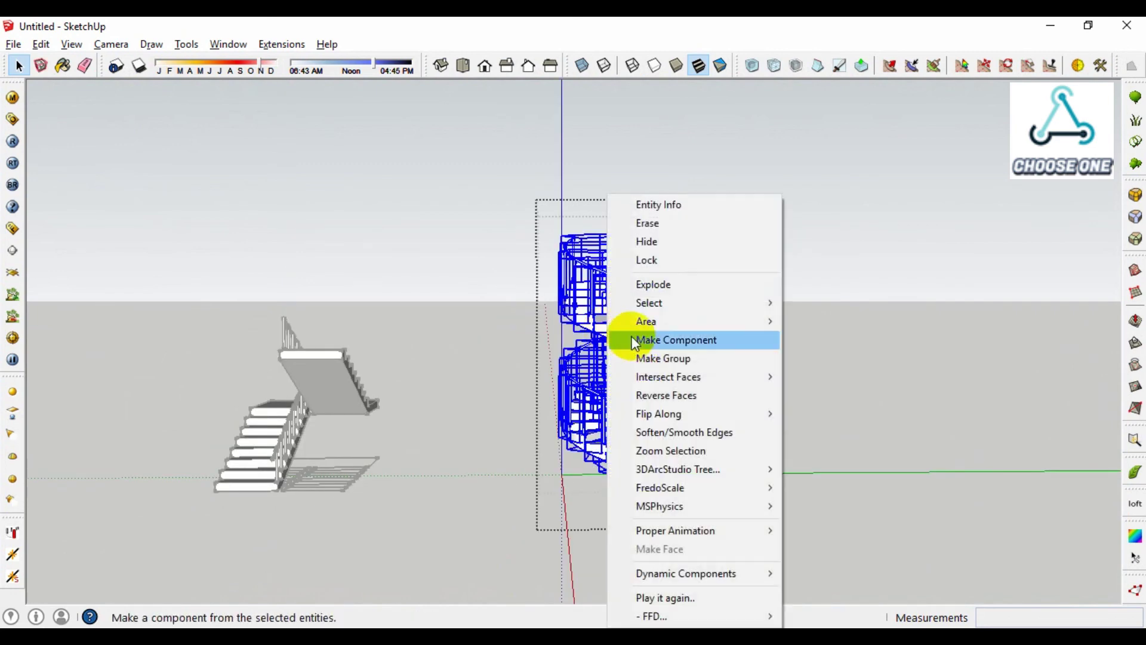
{"action": "left_click", "coordinate": [670, 293]}
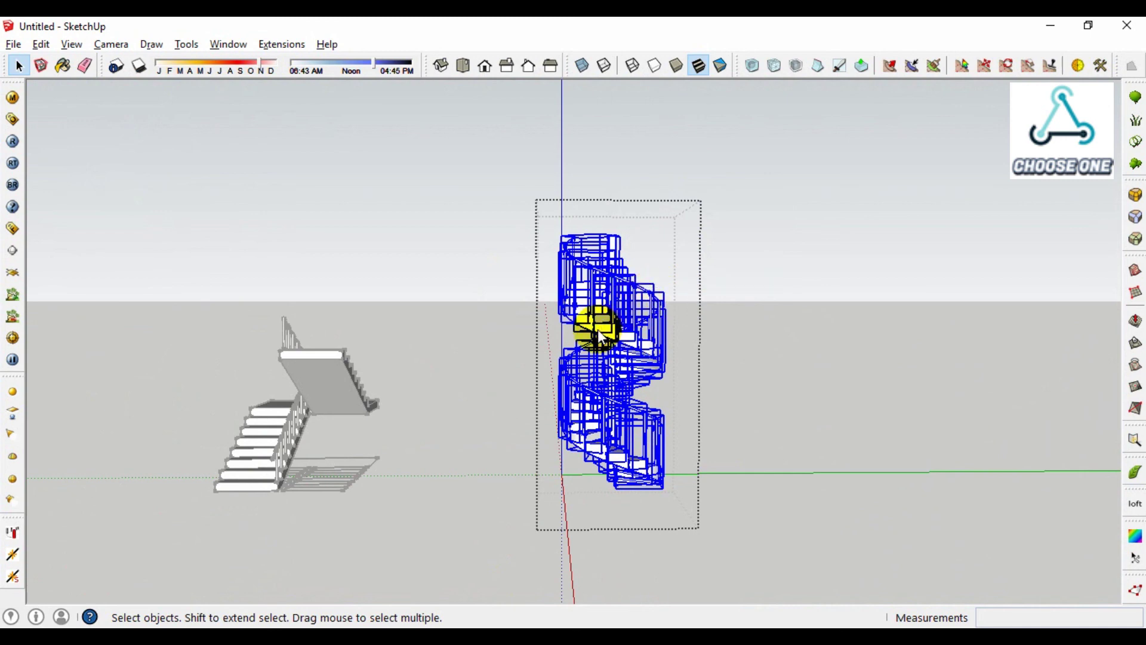
{"action": "scroll", "coordinate": [600, 332], "scroll_direction": "up", "scroll_amount": 5}
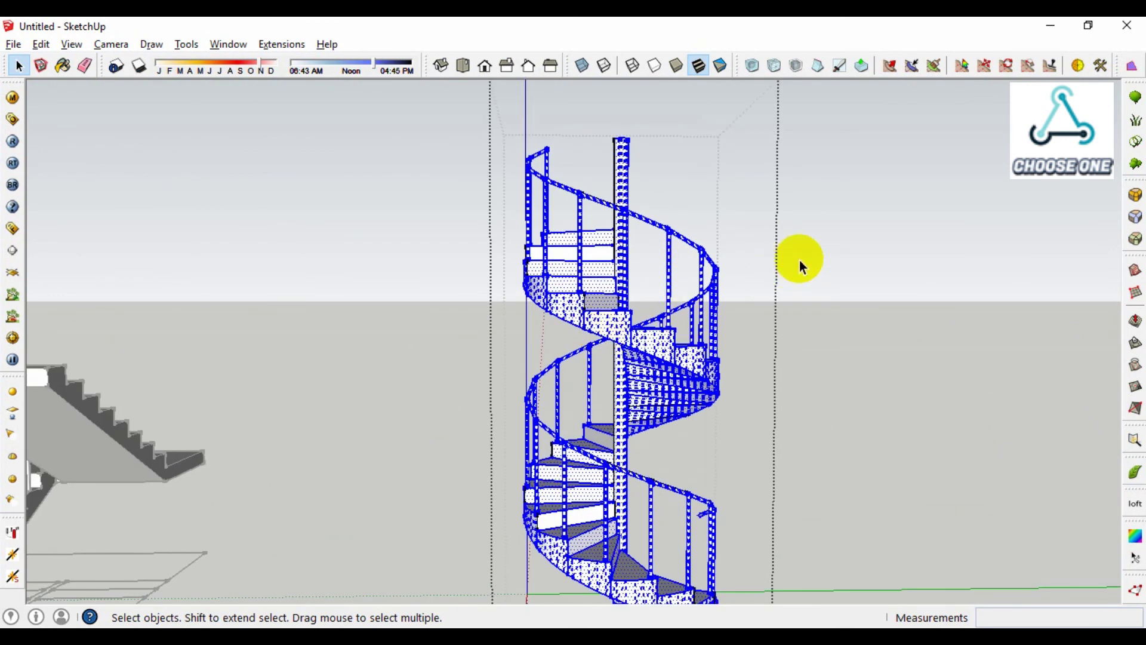
{"action": "left_click", "coordinate": [800, 260]}
- Erase the vertical seam edge between two neighbouring treads on the staircase's outer face
{"action": "scroll", "coordinate": [593, 310], "scroll_direction": "up", "scroll_amount": 8}
{"action": "middle_click_drag", "start_coordinate": [578, 316], "coordinate": [741, 381]}
{"action": "left_click_drag", "start_coordinate": [606, 346], "coordinate": [569, 314]}
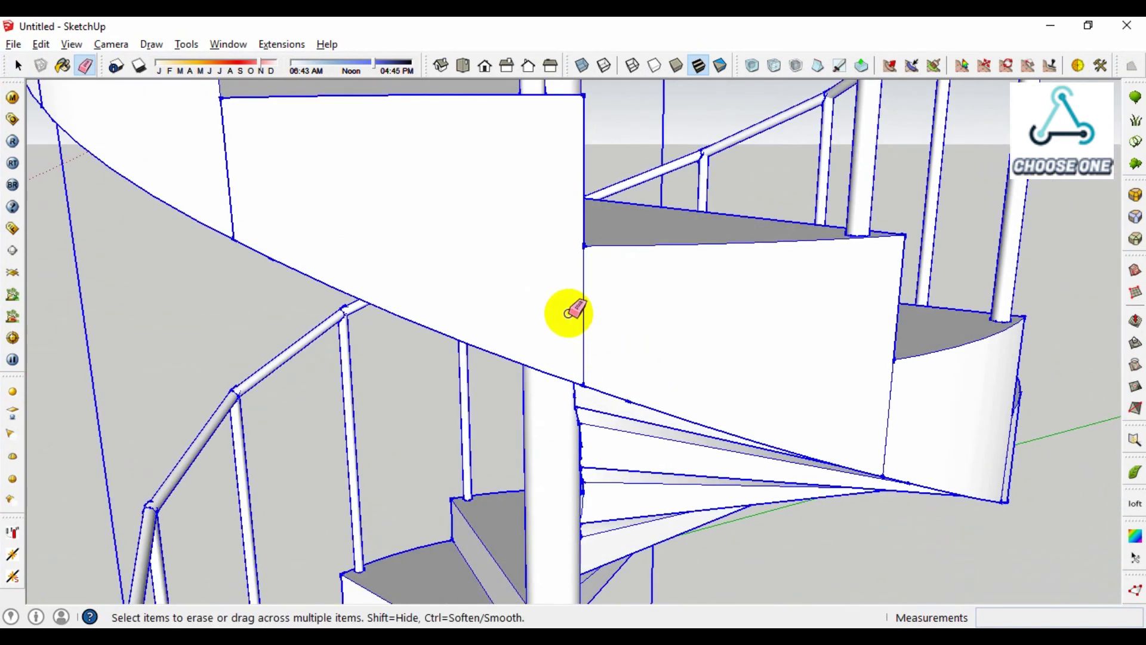
{"action": "left_click", "coordinate": [632, 311]}
{"action": "key", "text": "e"}
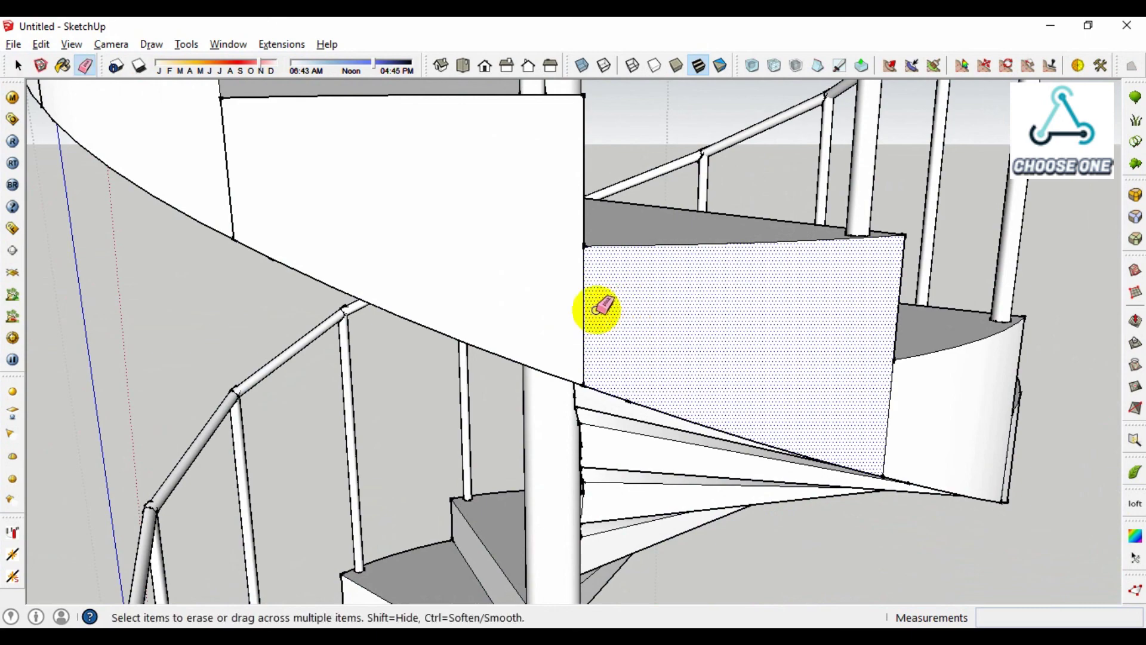
{"action": "mouse_move", "coordinate": [576, 307]}
{"action": "middle_mouse_down"}
{"action": "mouse_move", "coordinate": [589, 328]}
{"action": "mouse_move", "coordinate": [606, 325]}
{"action": "mouse_move", "coordinate": [640, 430]}
{"action": "mouse_move", "coordinate": [1013, 343]}
{"action": "mouse_move", "coordinate": [916, 375]}
{"action": "middle_mouse_up"}
{"action": "scroll", "coordinate": [606, 324], "scroll_direction": "down", "scroll_amount": 3}
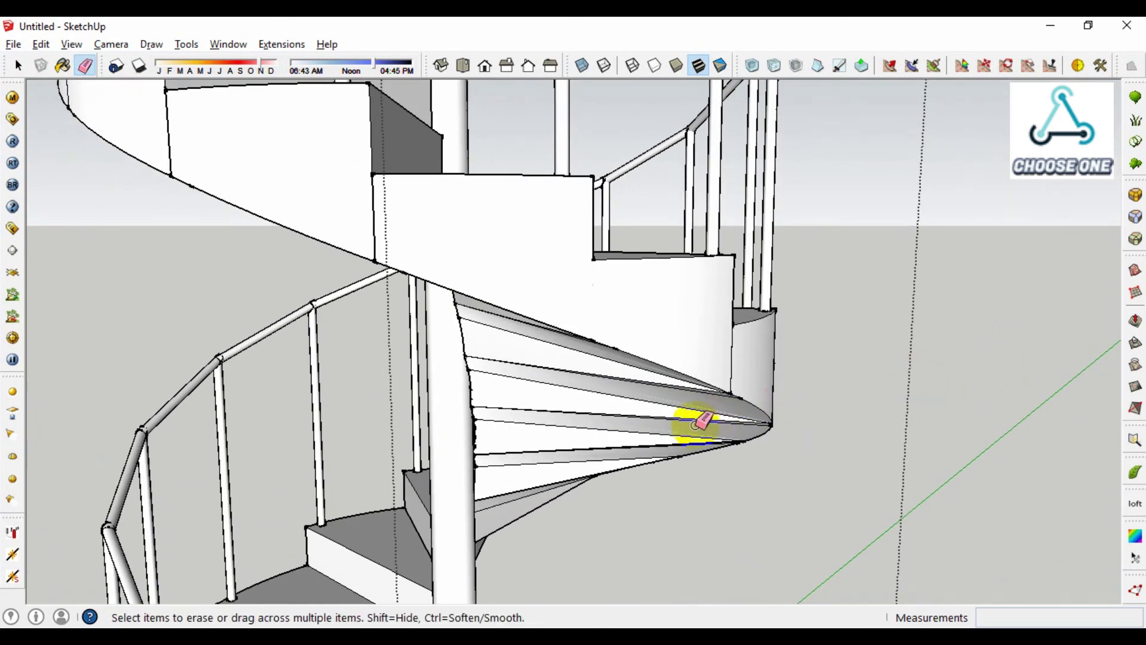
{"action": "key", "text": "space"}
{"action": "scroll", "coordinate": [668, 428], "scroll_direction": "down", "scroll_amount": 5}
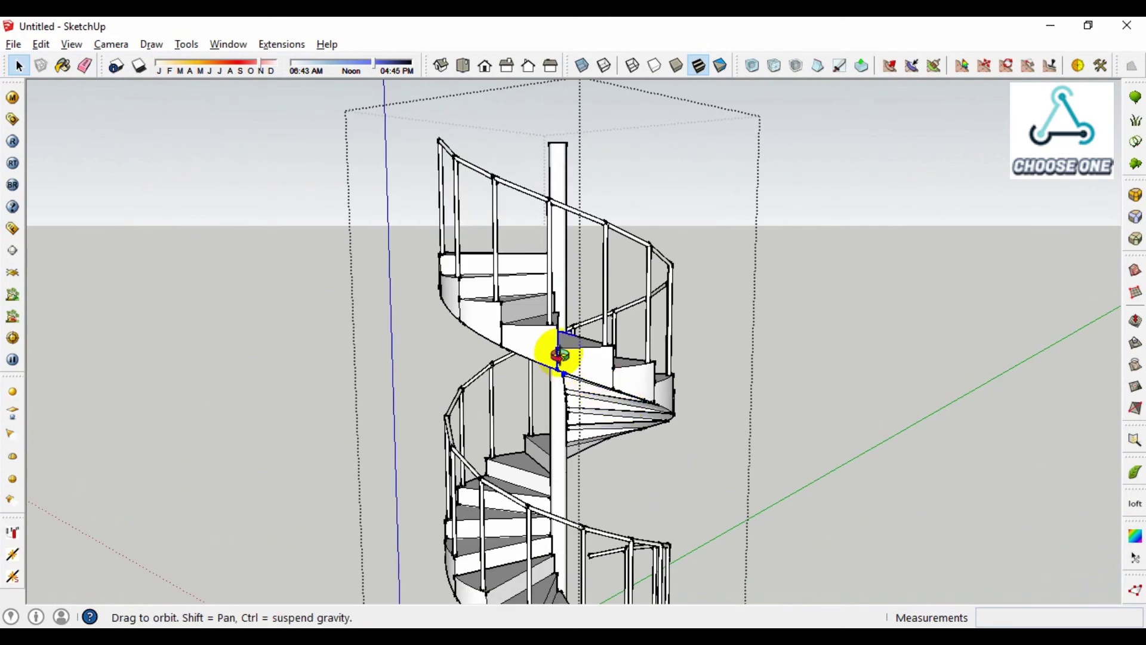